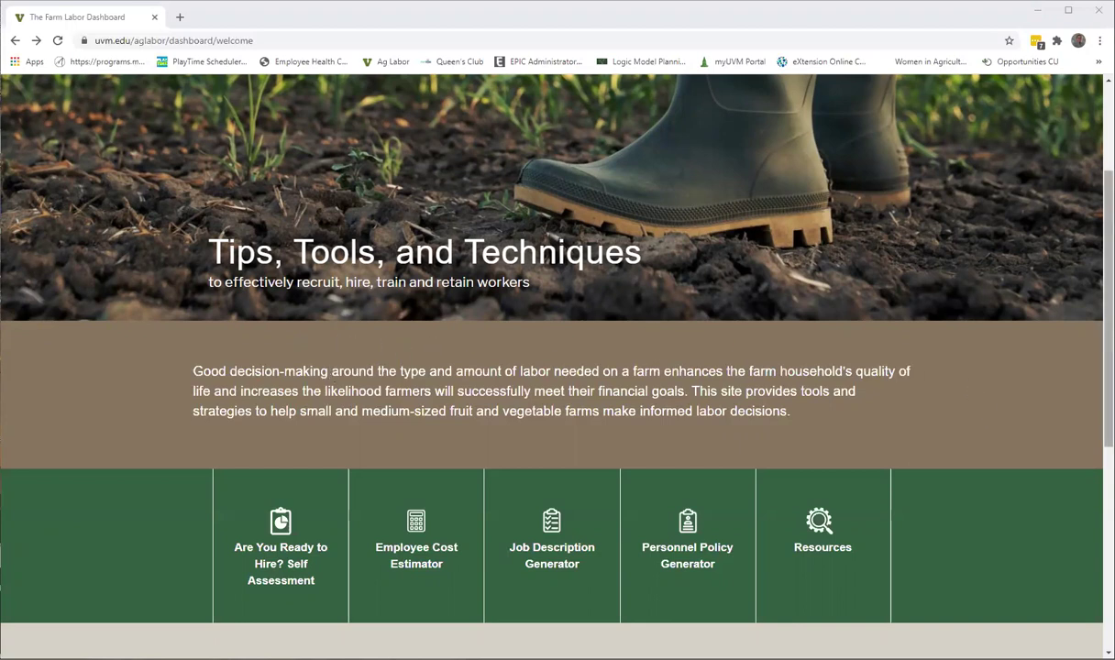
- Scroll the welcome page and open the Personnel Policy Generator tile
scroll(550, 348, "down", 1)
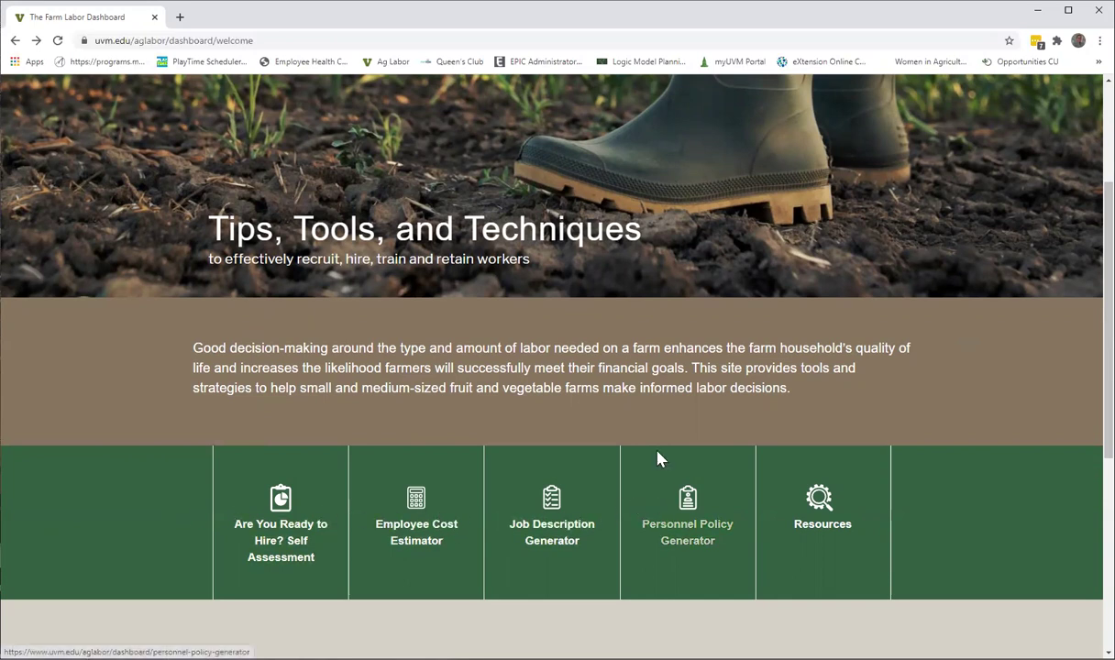
left_click(680, 530)
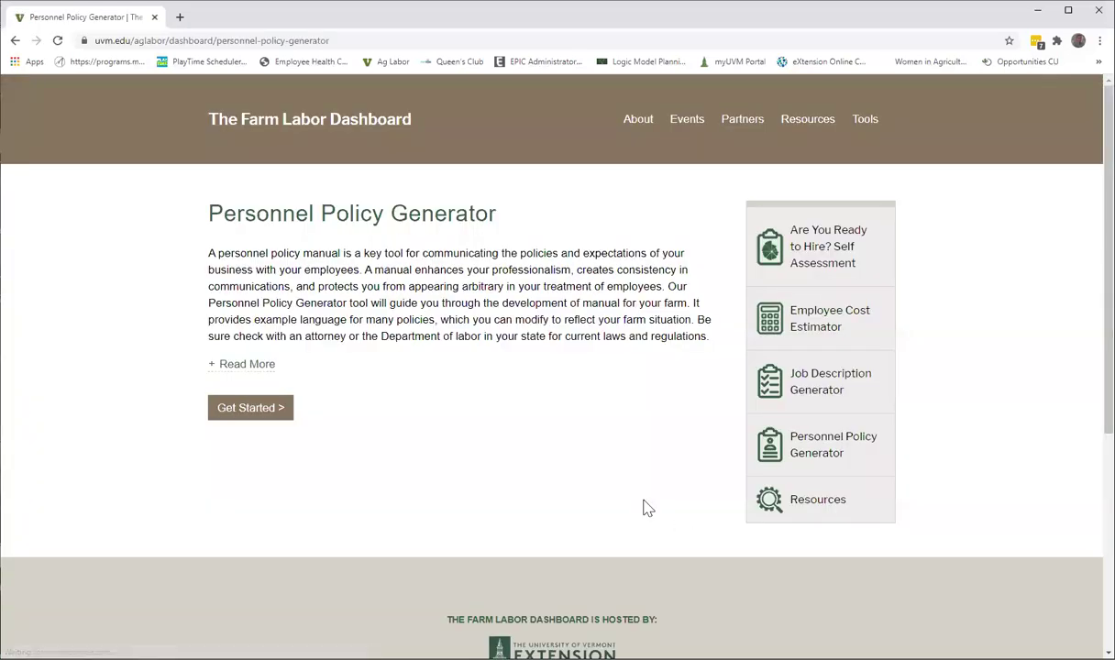
- Scroll down the Personnel Policy Generator introduction to reach the Get Started option
scroll(550, 367, "down", 1)
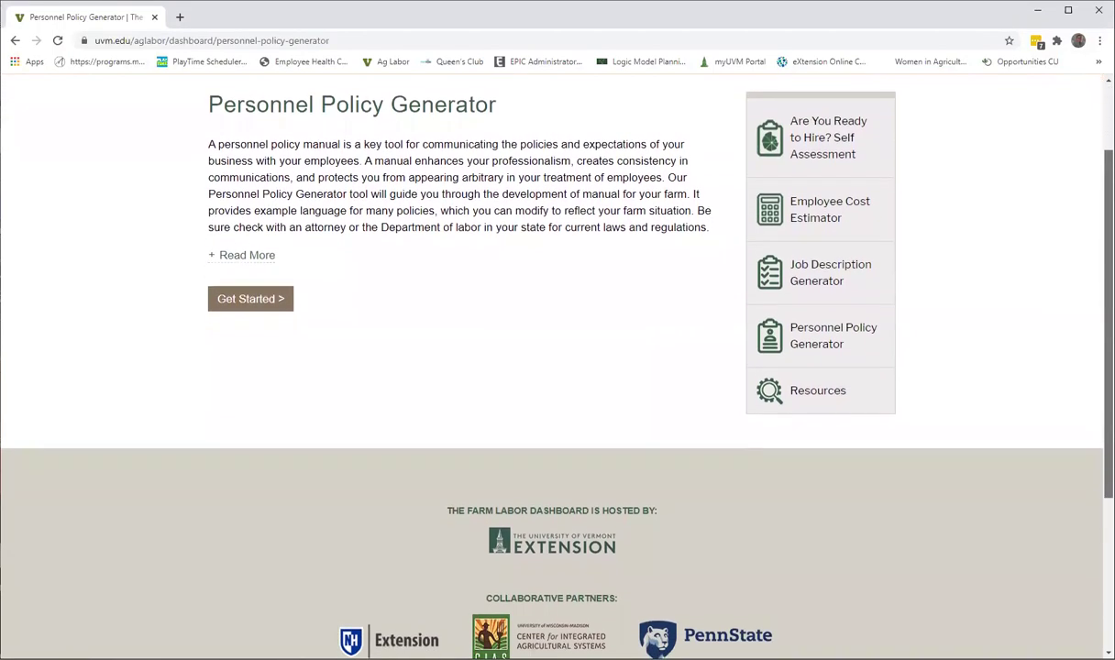
scroll(550, 366, "down", 1)
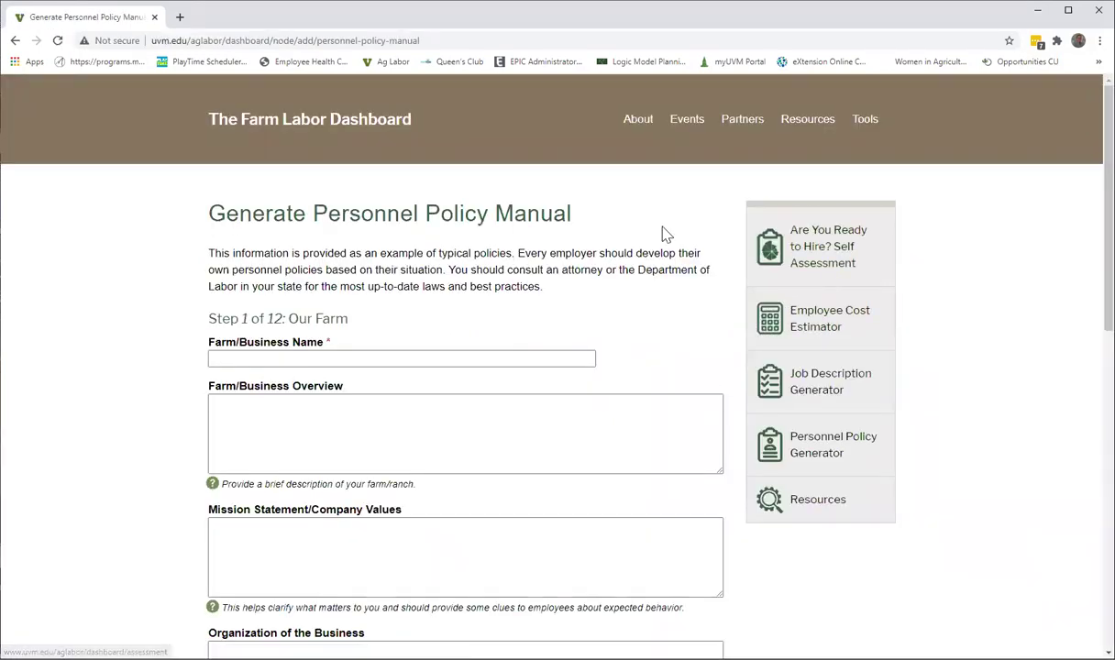
- Fill Farm/Business Name with the 'My Farm' suggestion, then move into the Overview box
scroll(849, 179, "down", 1)
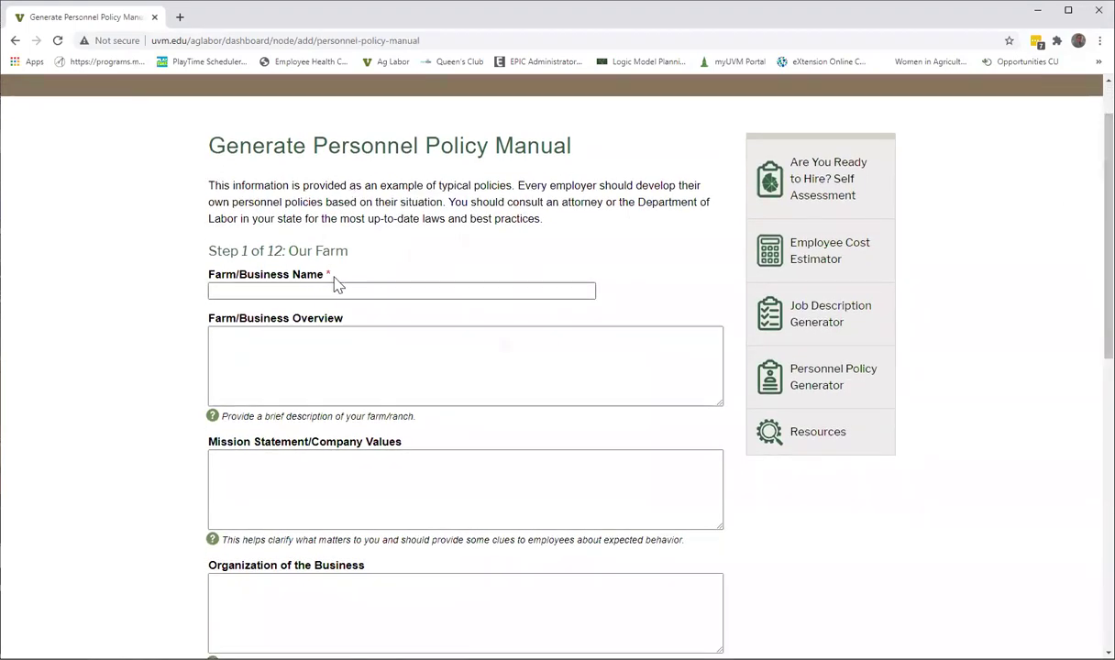
left_click(242, 290)
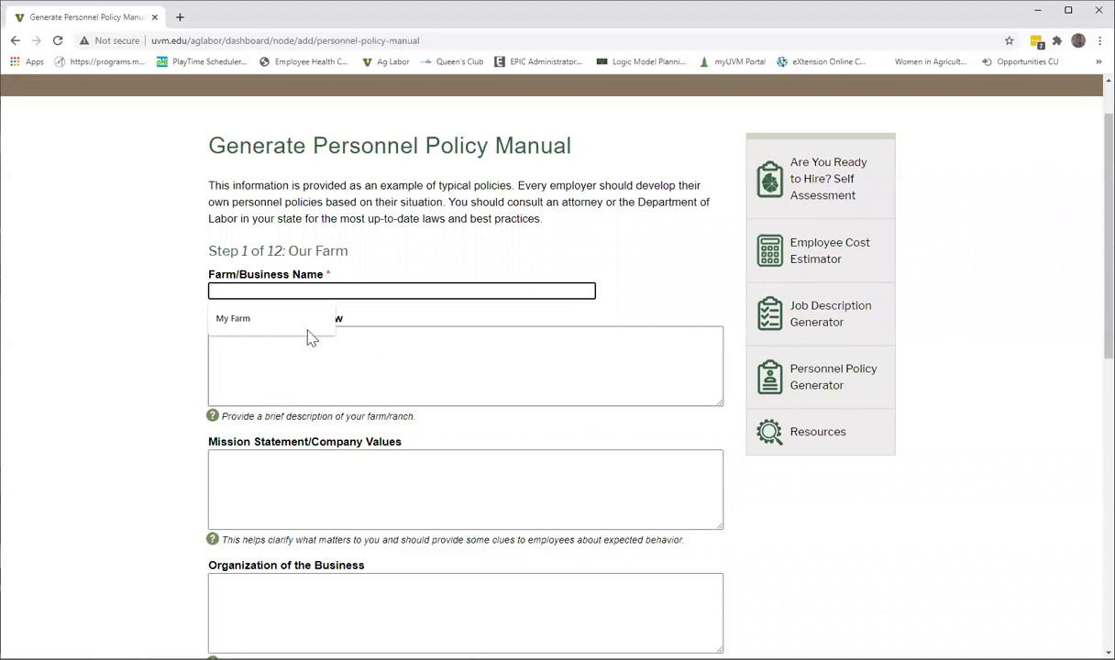
left_click(231, 319)
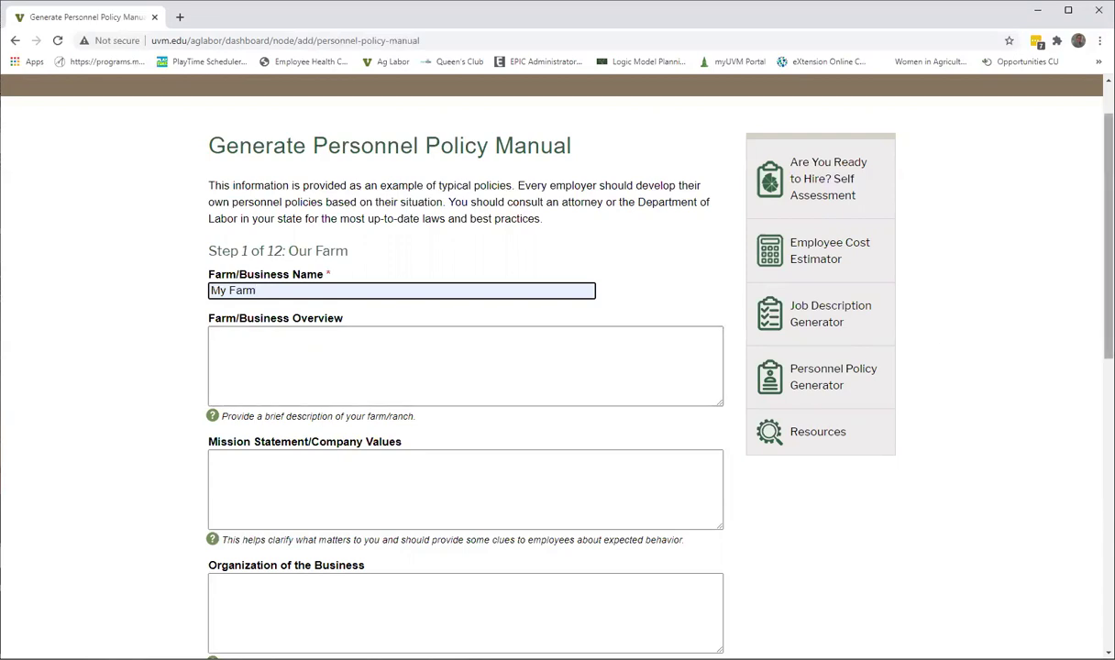
scroll(557, 367, "down", 2)
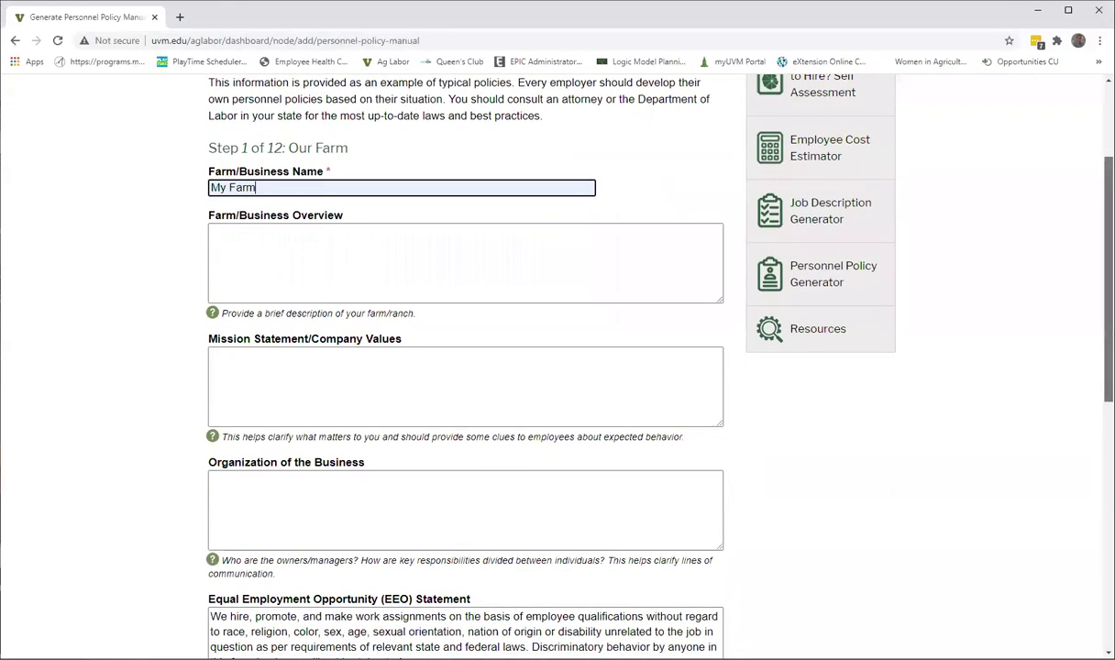
left_click(319, 242)
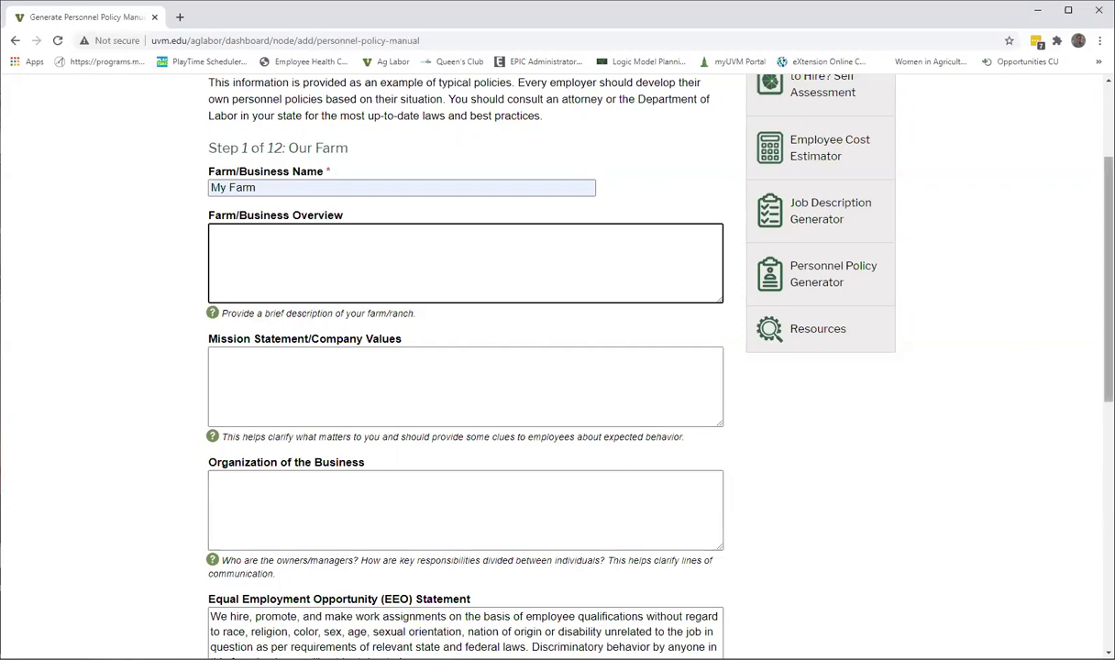
left_click_drag(1107, 275, 1108, 284)
scroll(803, 317, "down", 2)
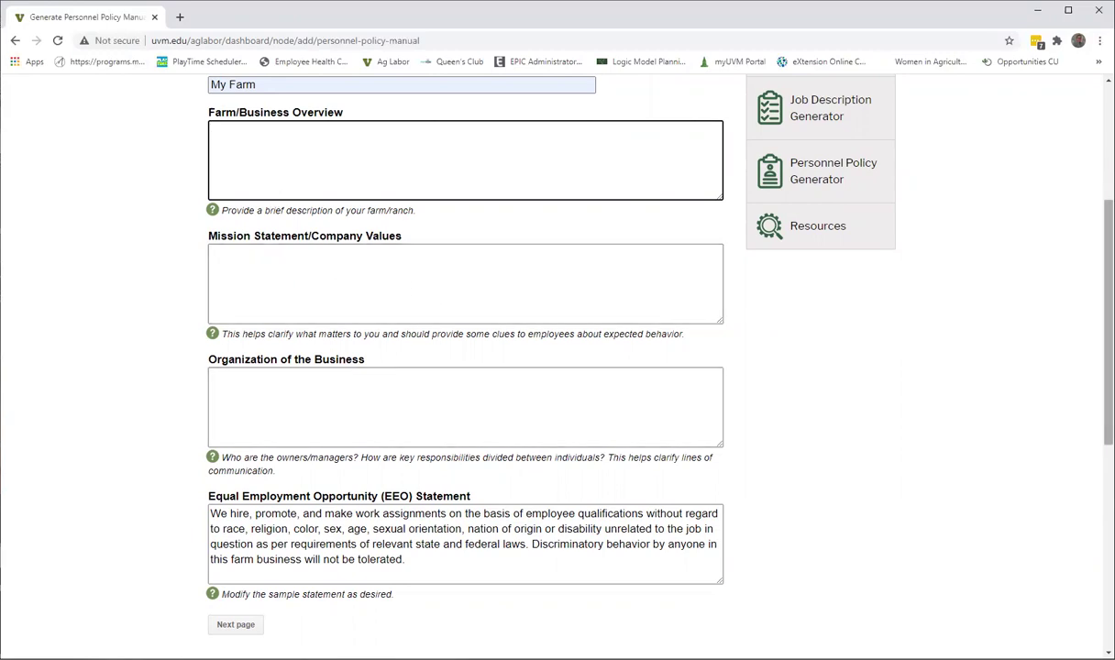
scroll(558, 367, "down", 3)
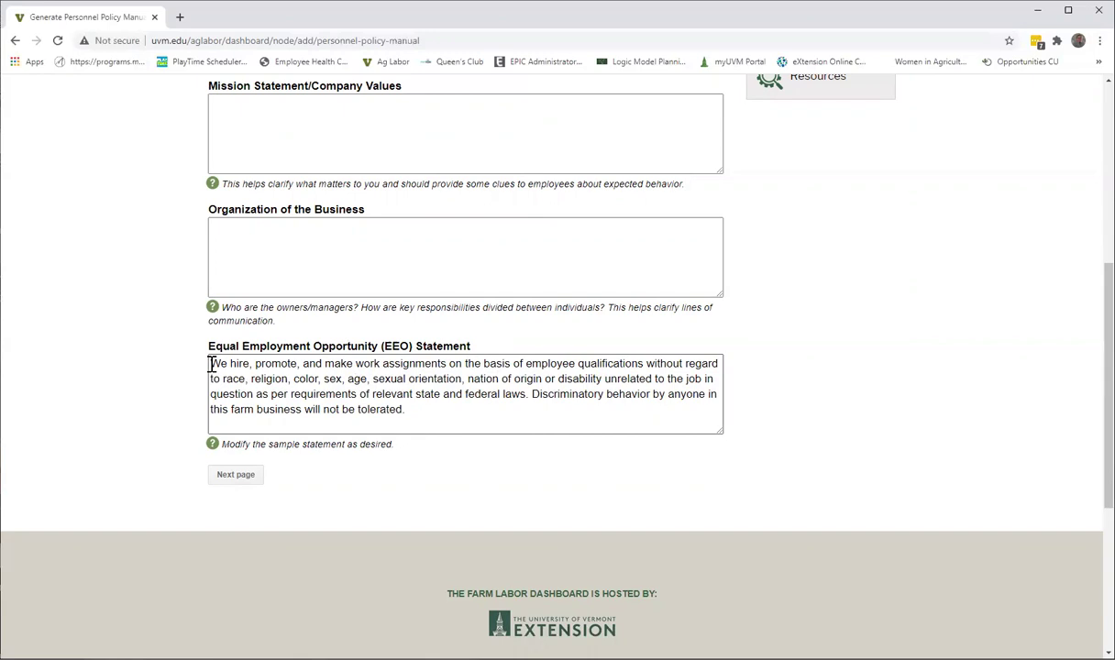
- Delete the sample EEO statement and the 'My own text' entry, leaving the box blank
left_click_drag(211, 364, 465, 421)
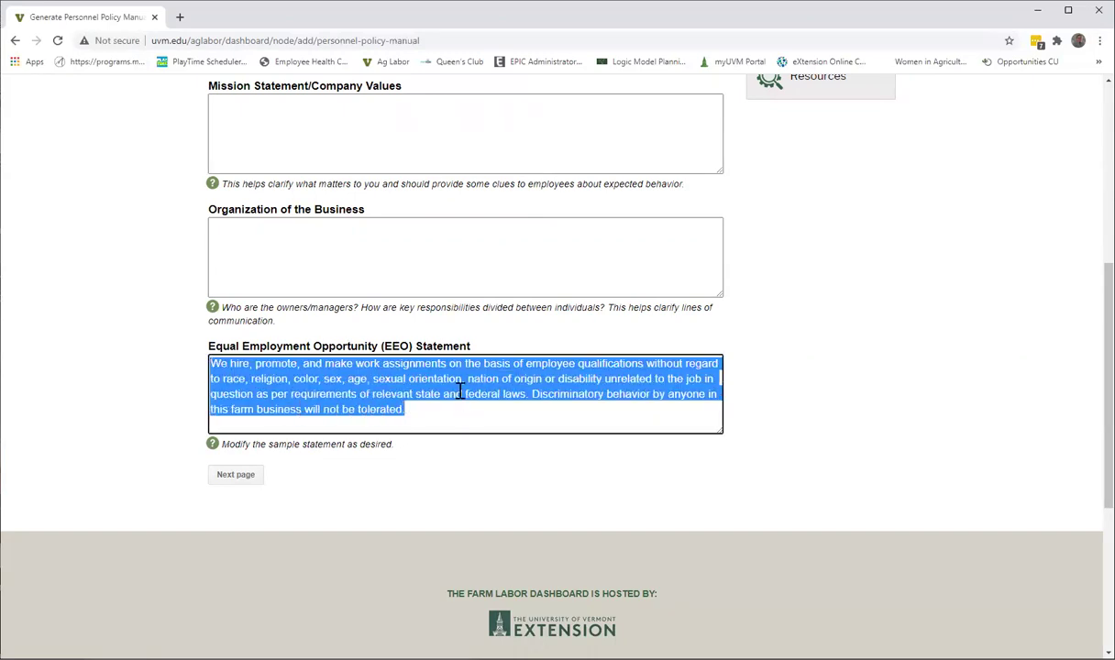
key("BackSpace")
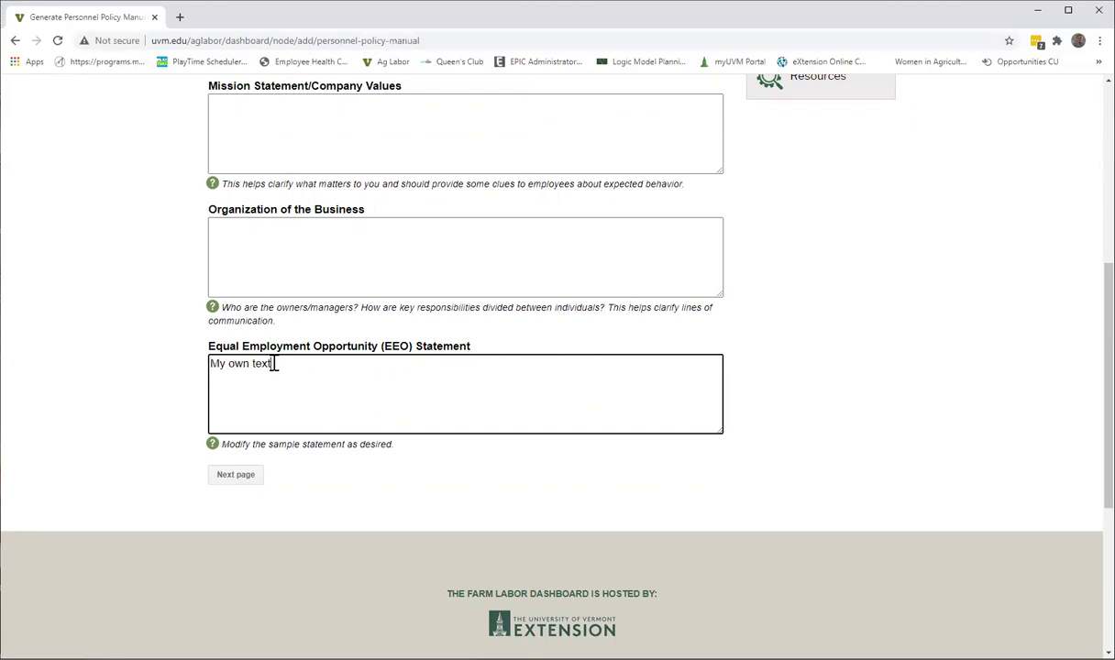
left_click_drag(274, 364, 213, 364)
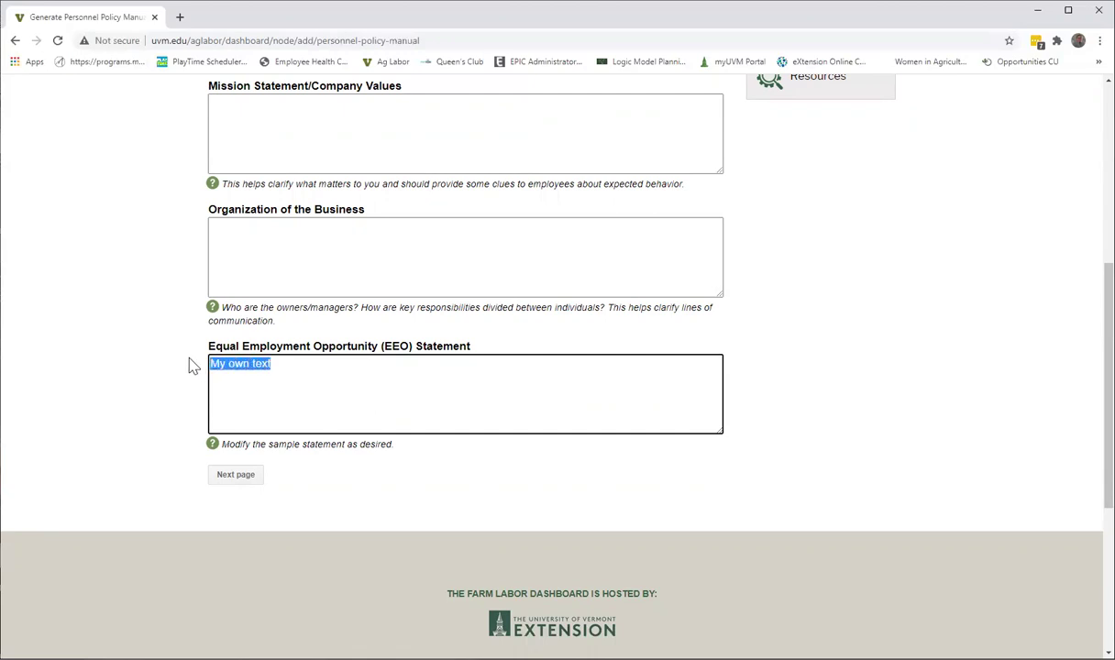
key("BackSpace")
- Go to Step 2 and review its sample Workers' Compensation and Personnel File statements
left_click(236, 476)
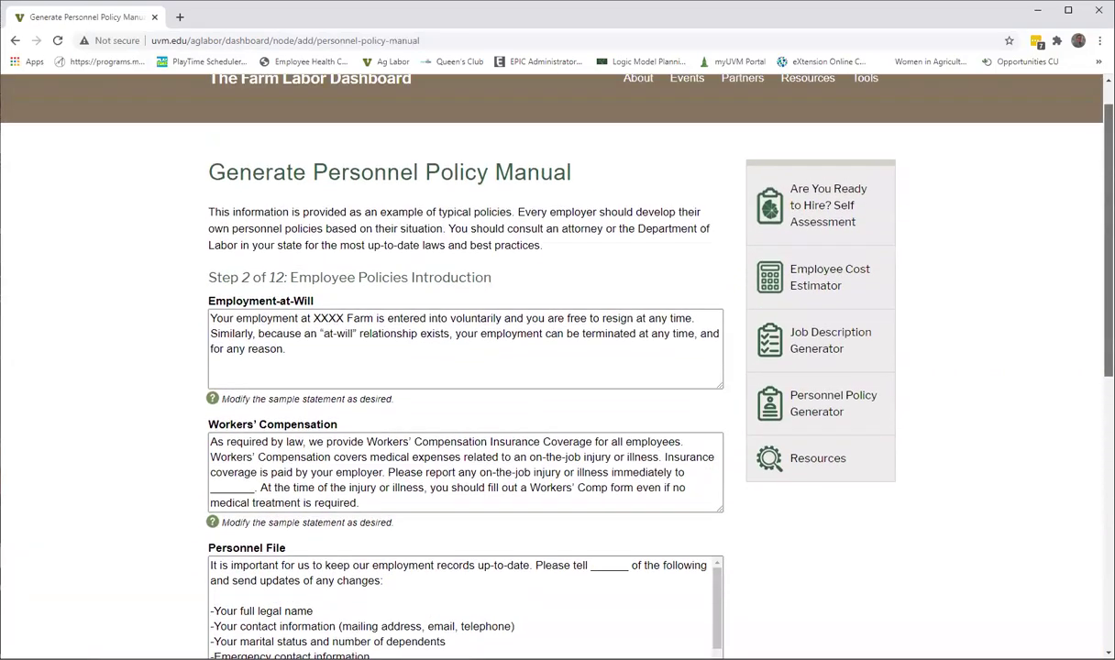
scroll(550, 366, "down", 2)
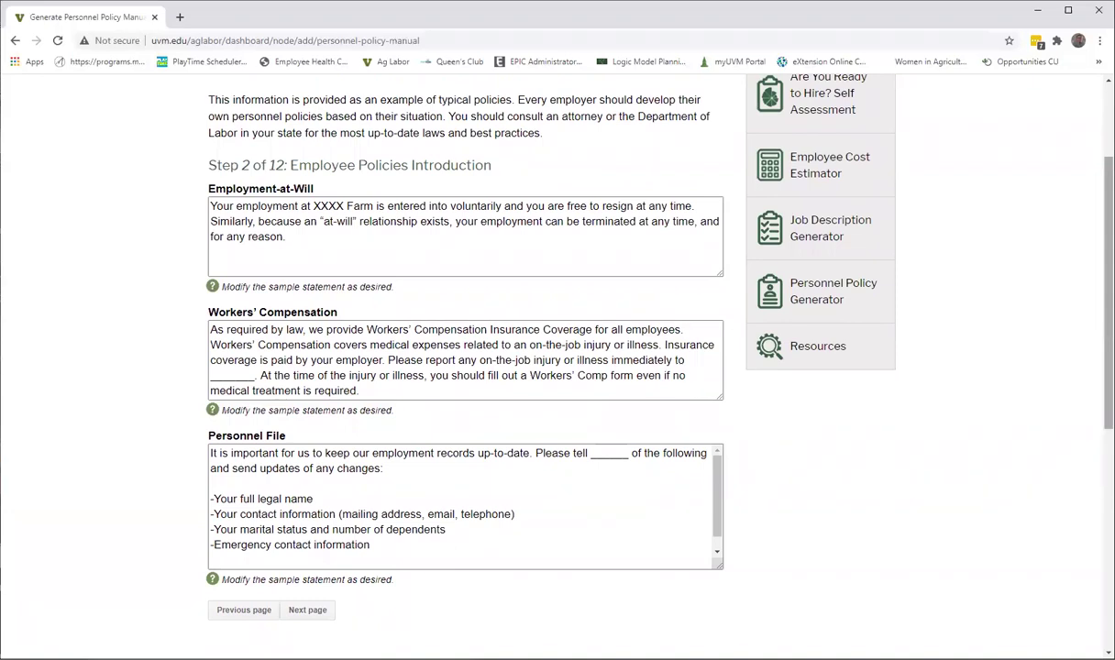
scroll(550, 366, "down", 1)
scroll(550, 366, "up", 1)
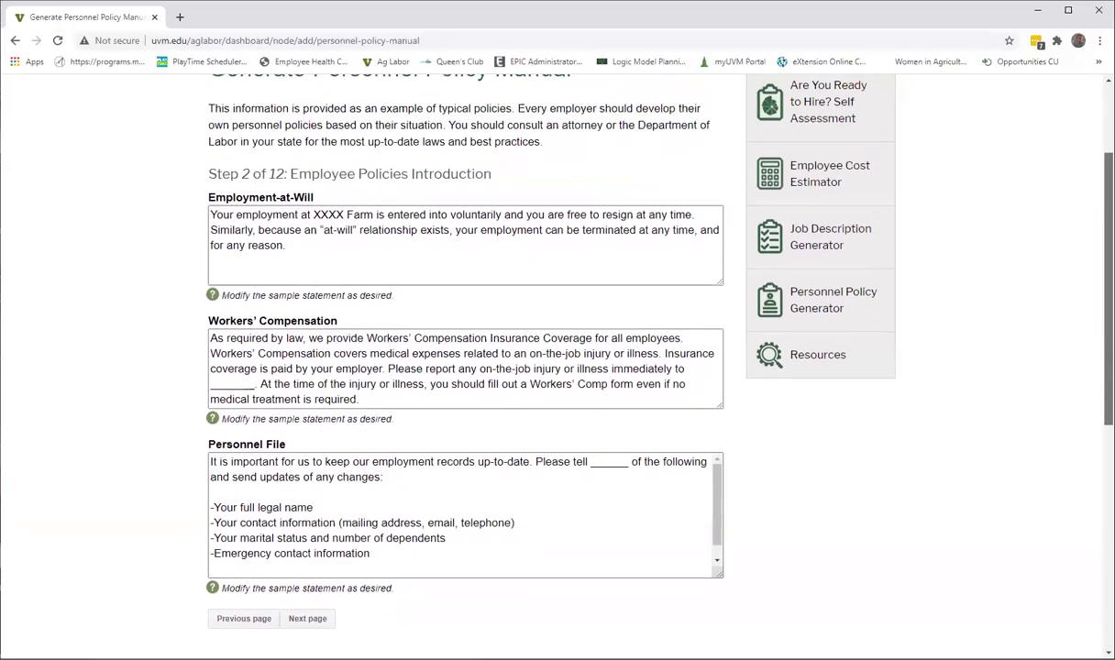
scroll(550, 367, "up", 1)
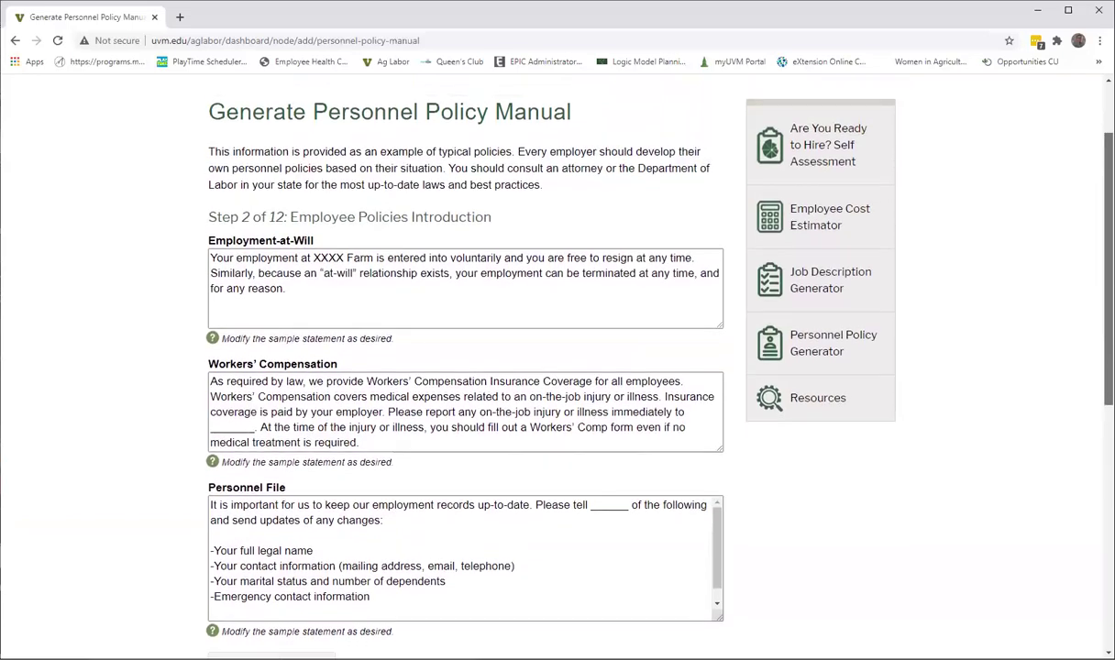
scroll(550, 367, "down", 3)
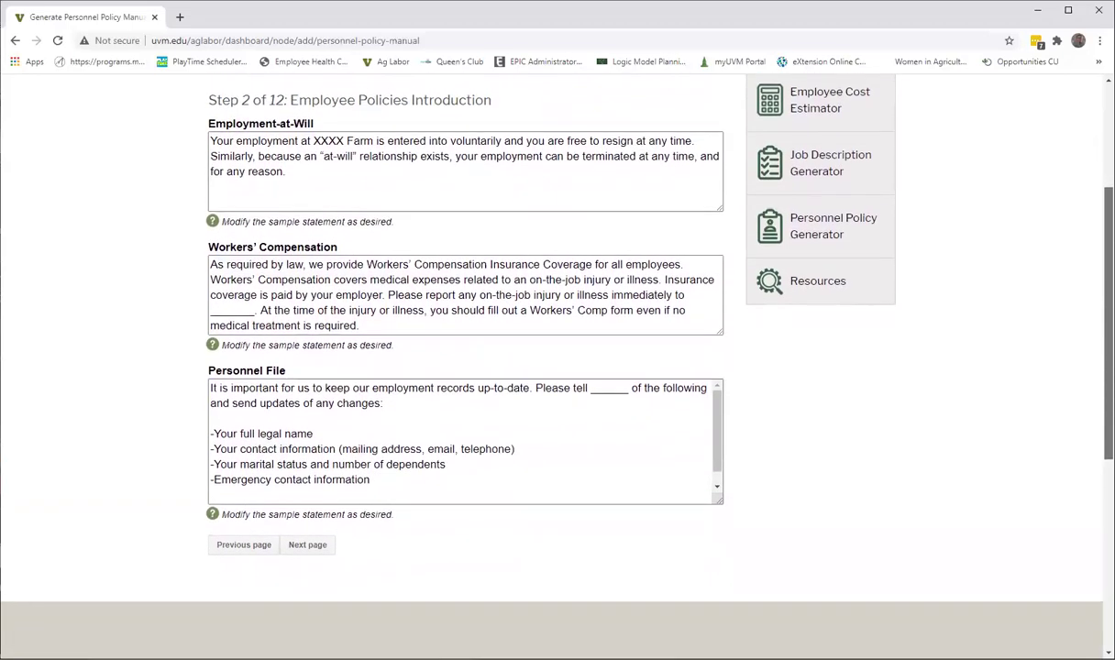
scroll(550, 367, "down", 2)
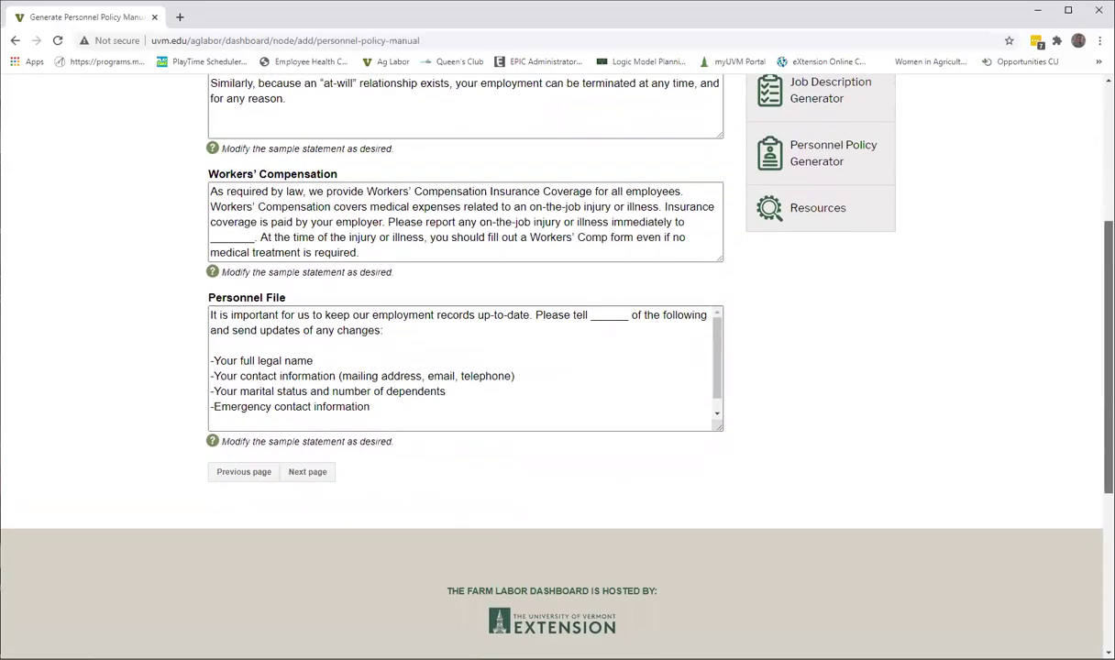
scroll(550, 367, "up", 1)
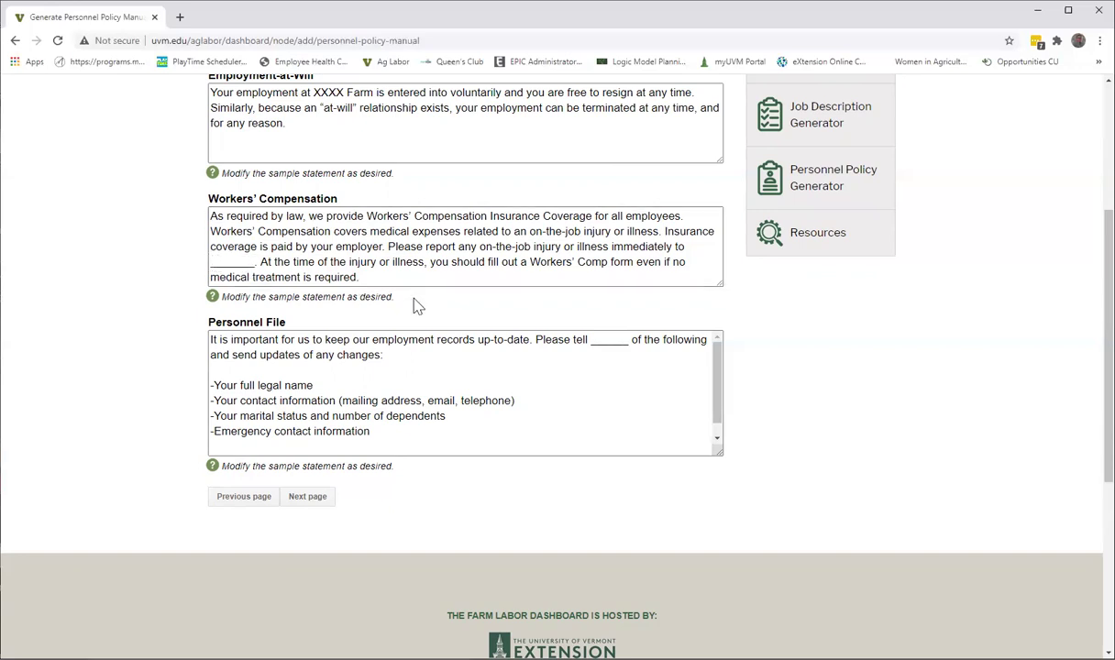
- Review Step 3's Working Time and Schedule statement unchanged, then continue to Step 4 Getting Paid
left_click(309, 497)
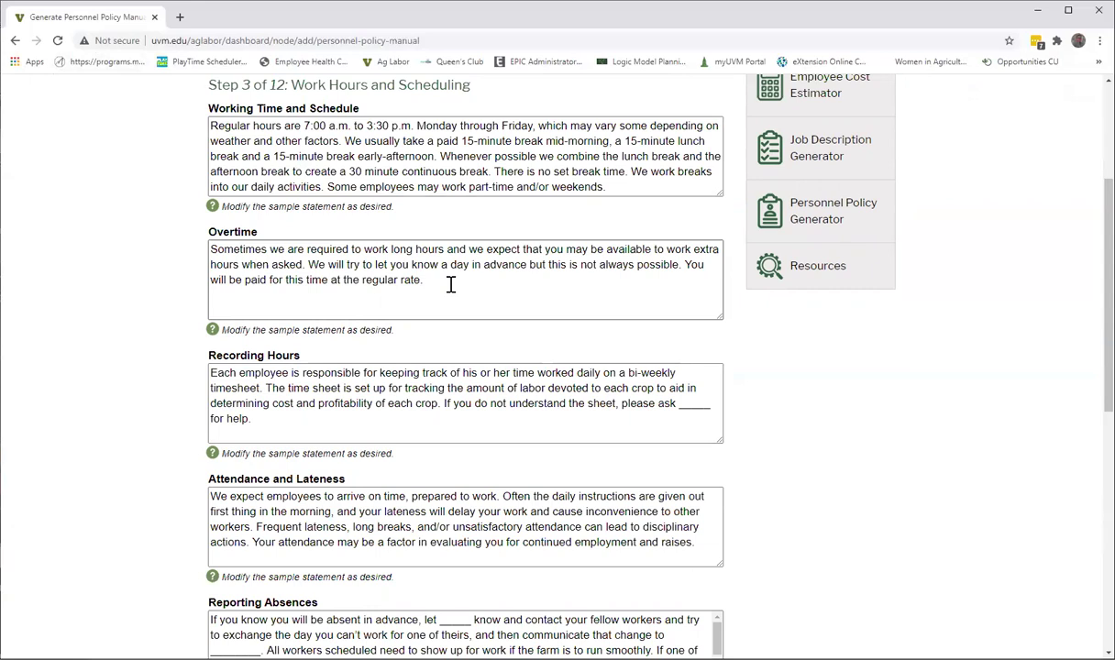
left_click(321, 183)
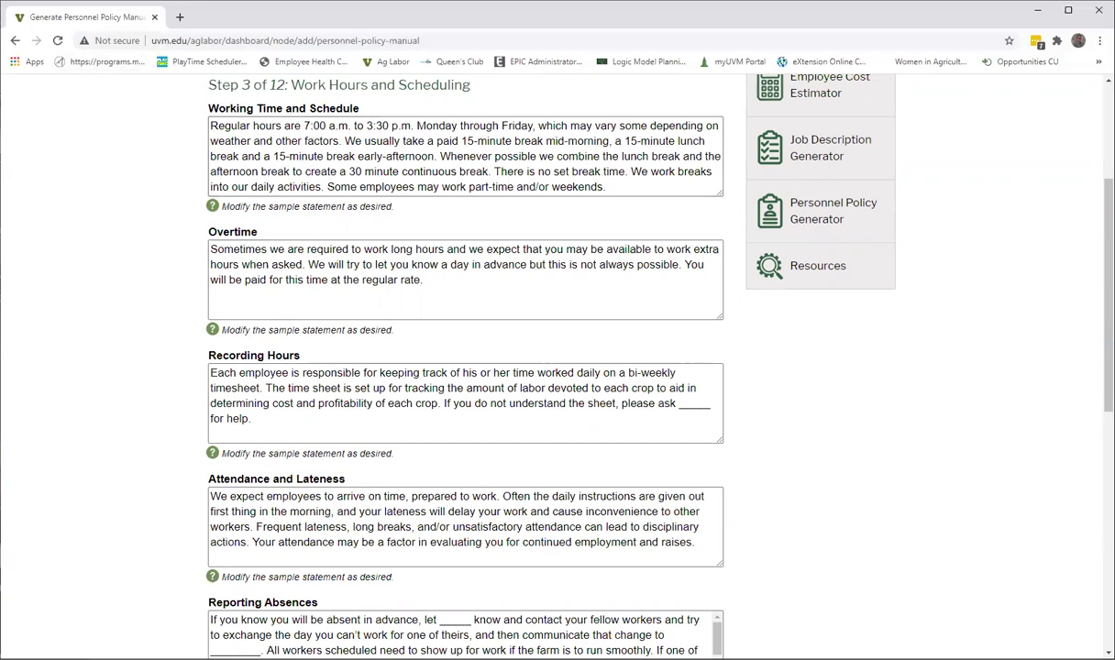
scroll(1108, 294, "down", 1)
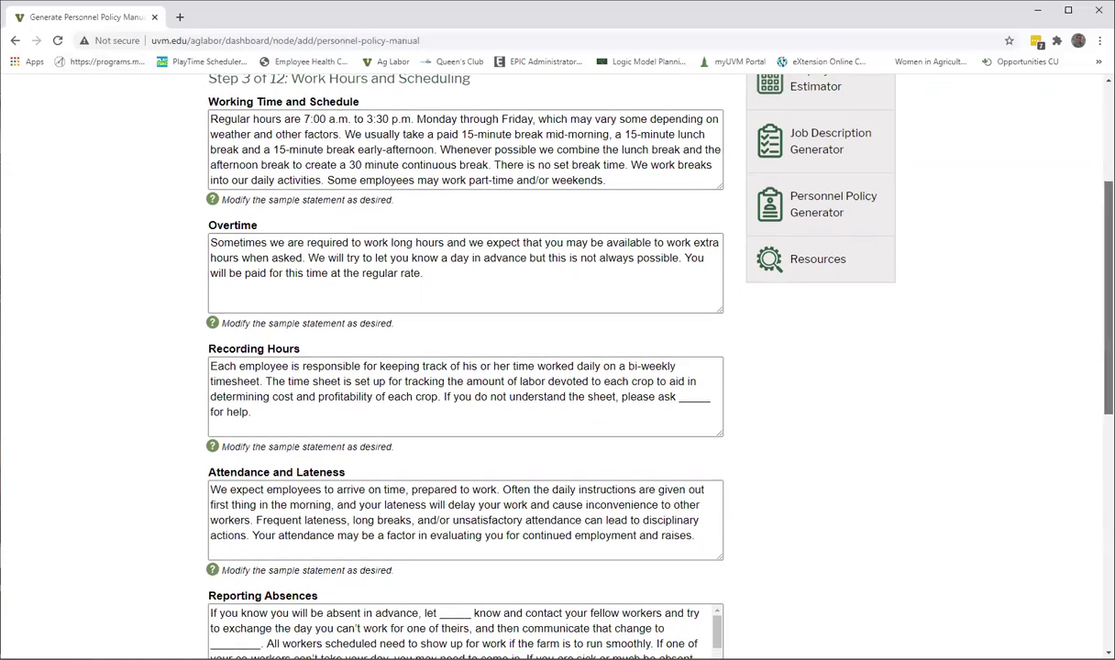
scroll(1108, 303, "down", 2)
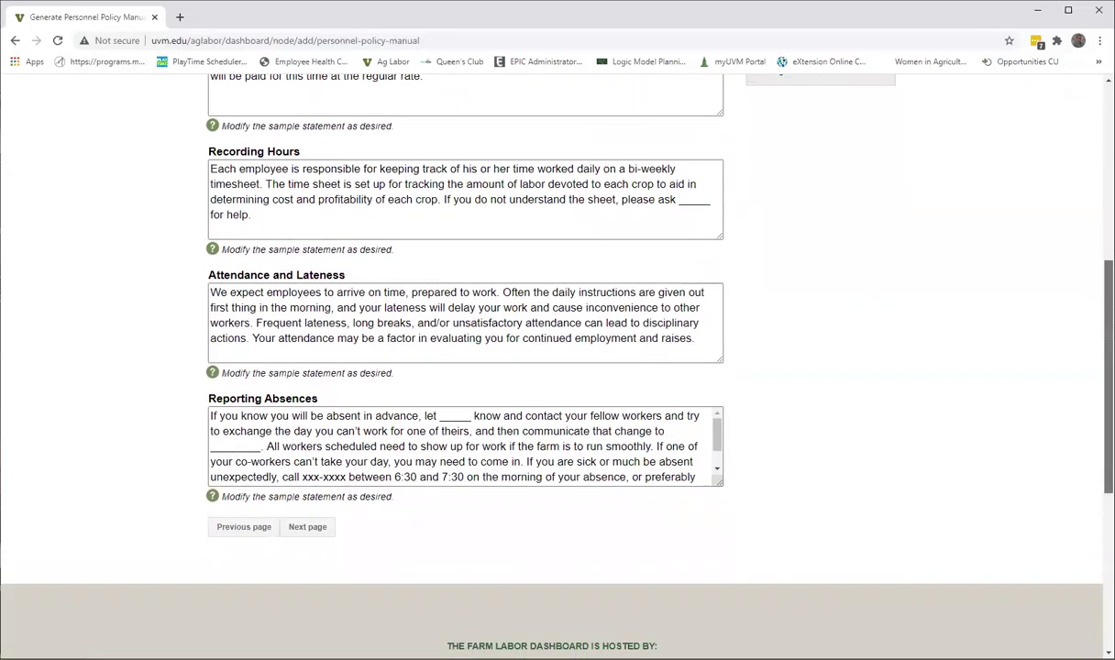
scroll(1107, 303, "down", 1)
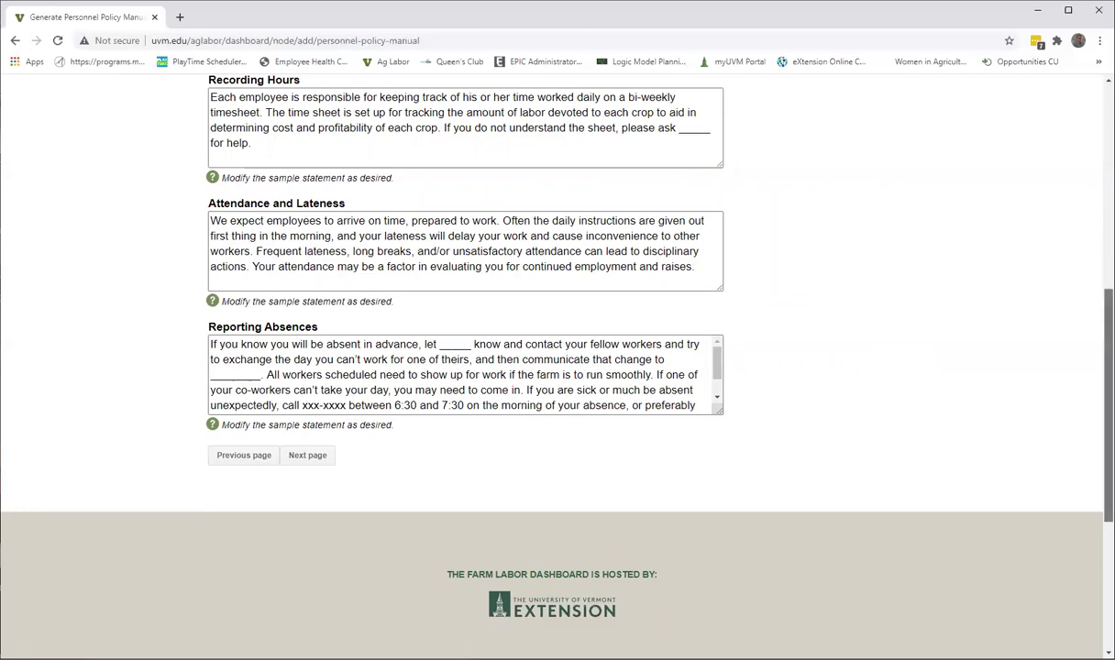
scroll(1107, 403, "down", 1)
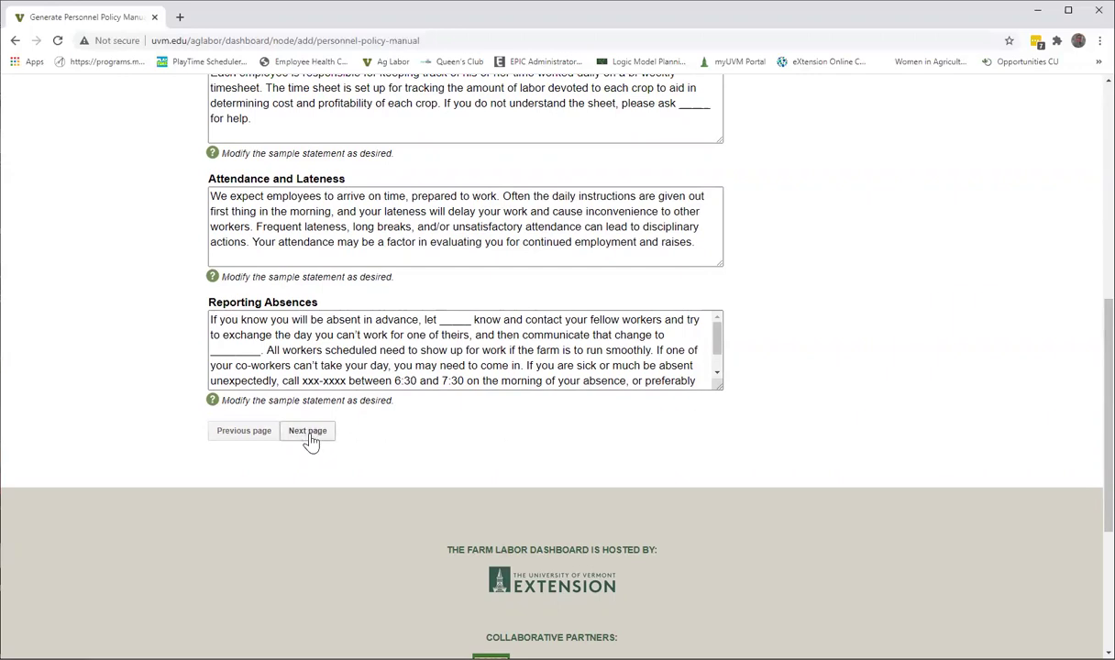
left_click(308, 431)
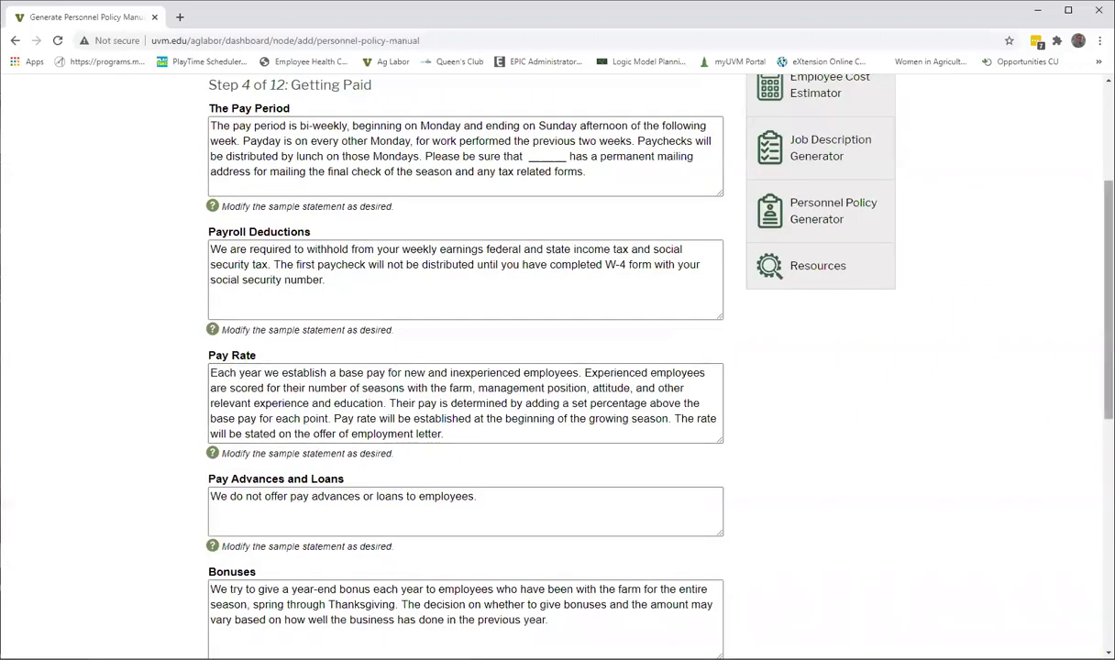
scroll(626, 366, "up", 2)
scroll(626, 367, "down", 2)
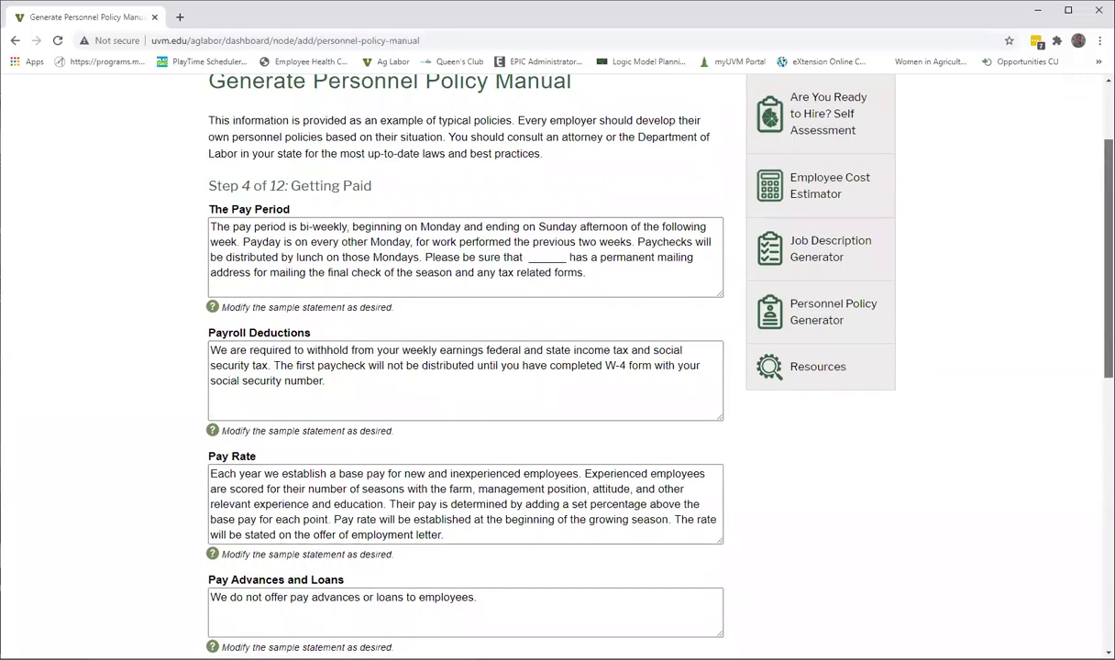
scroll(626, 367, "up", 1)
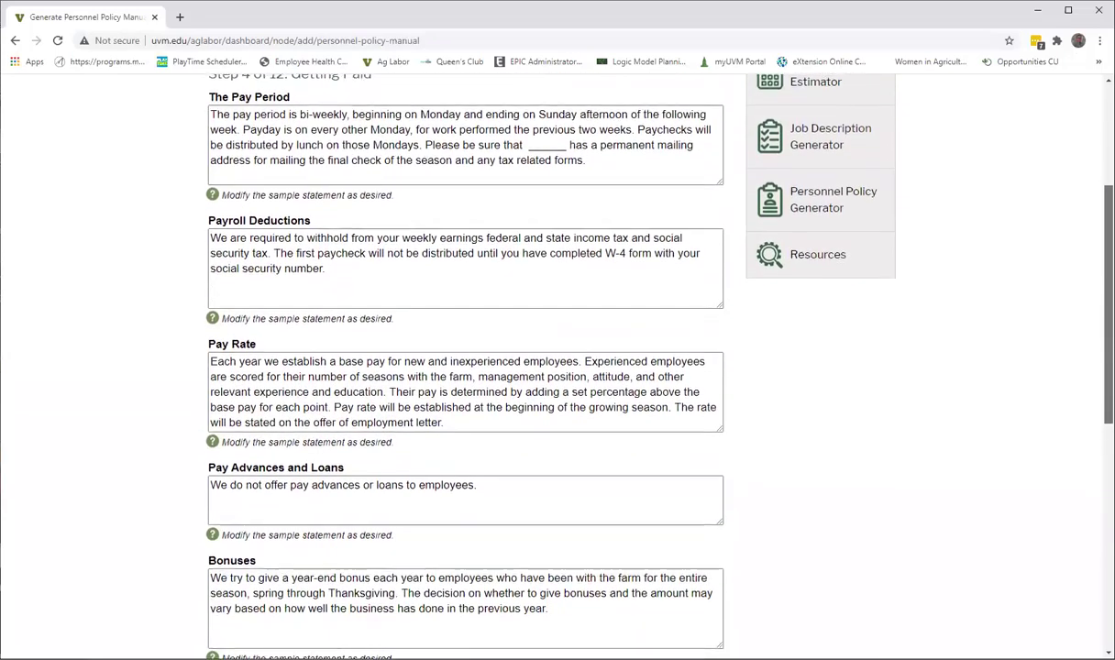
scroll(626, 367, "down", 1)
scroll(626, 367, "up", 1)
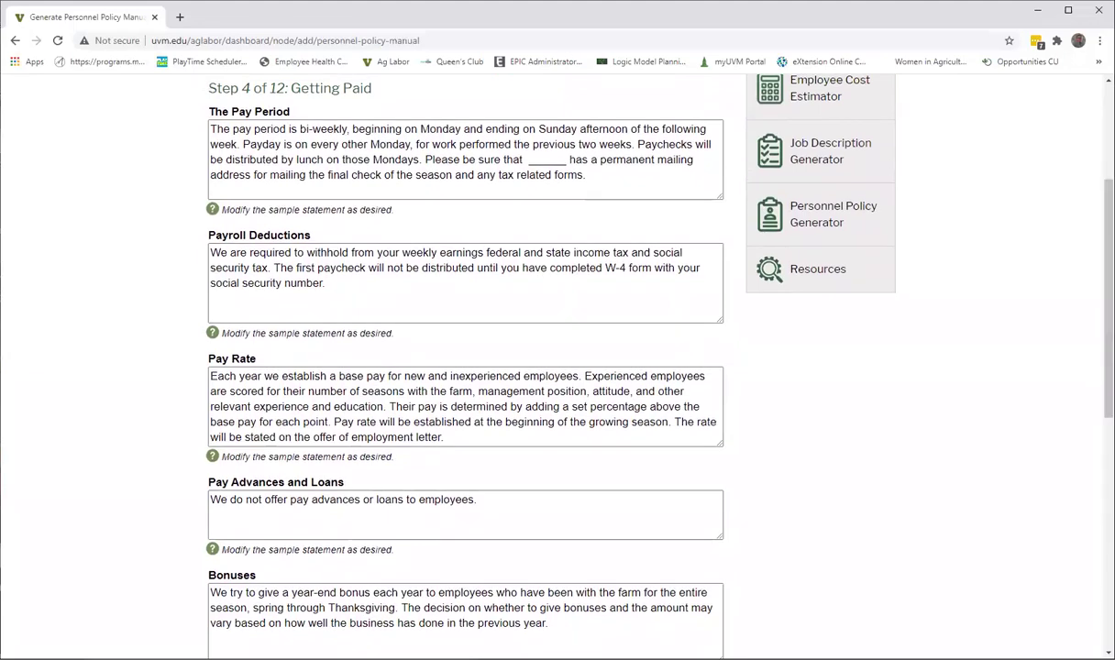
scroll(626, 367, "down", 2)
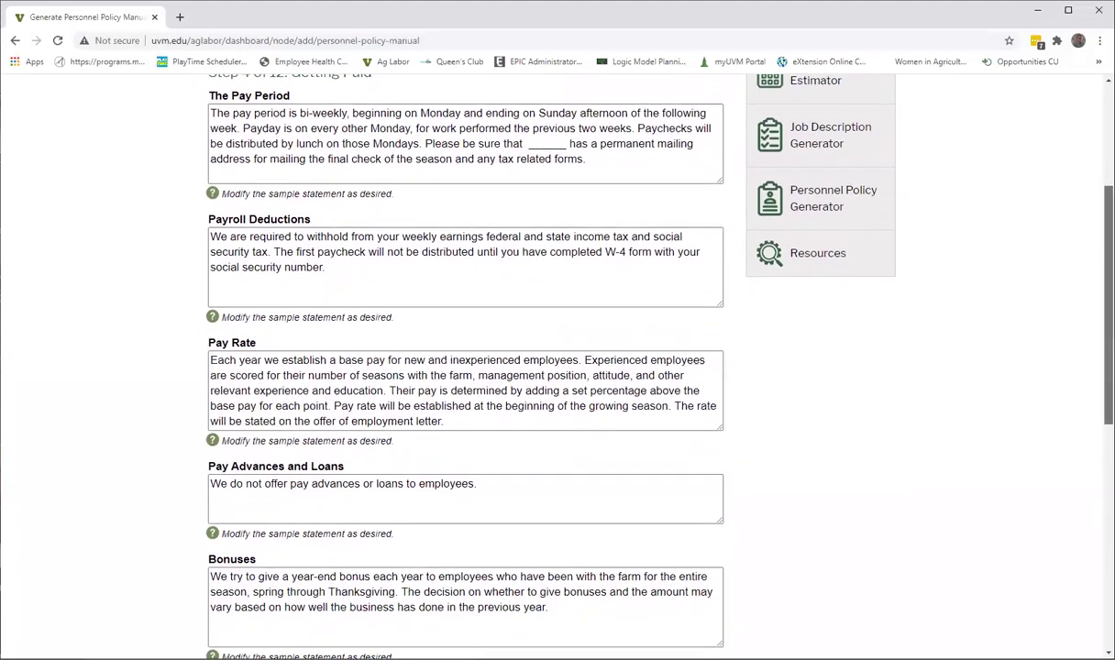
scroll(626, 366, "down", 1)
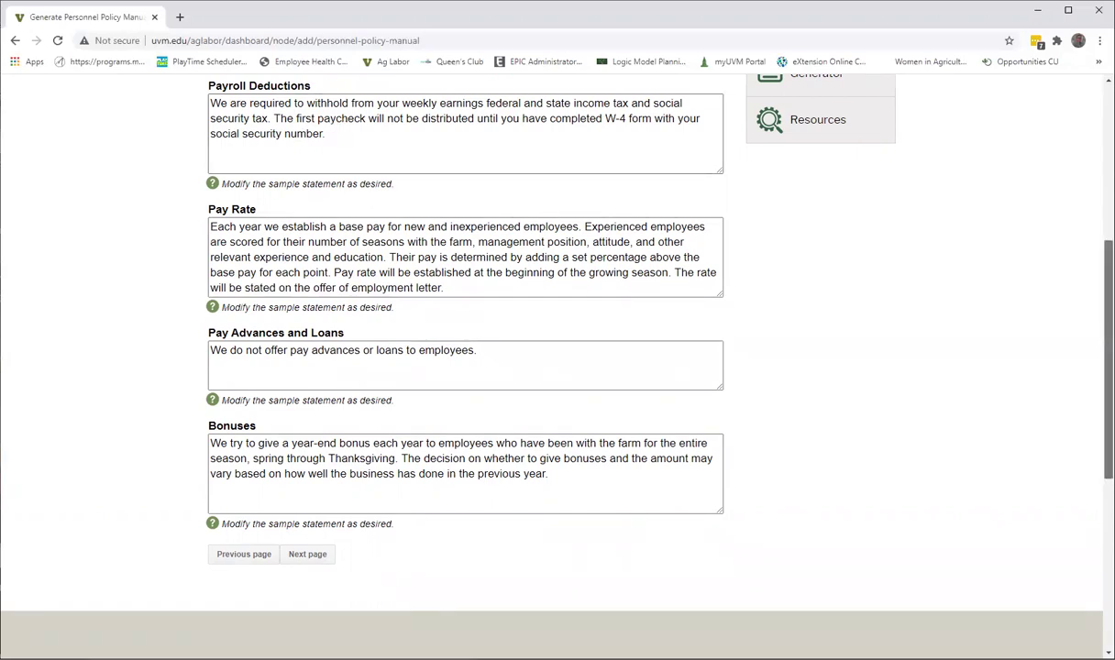
scroll(550, 367, "down", 1)
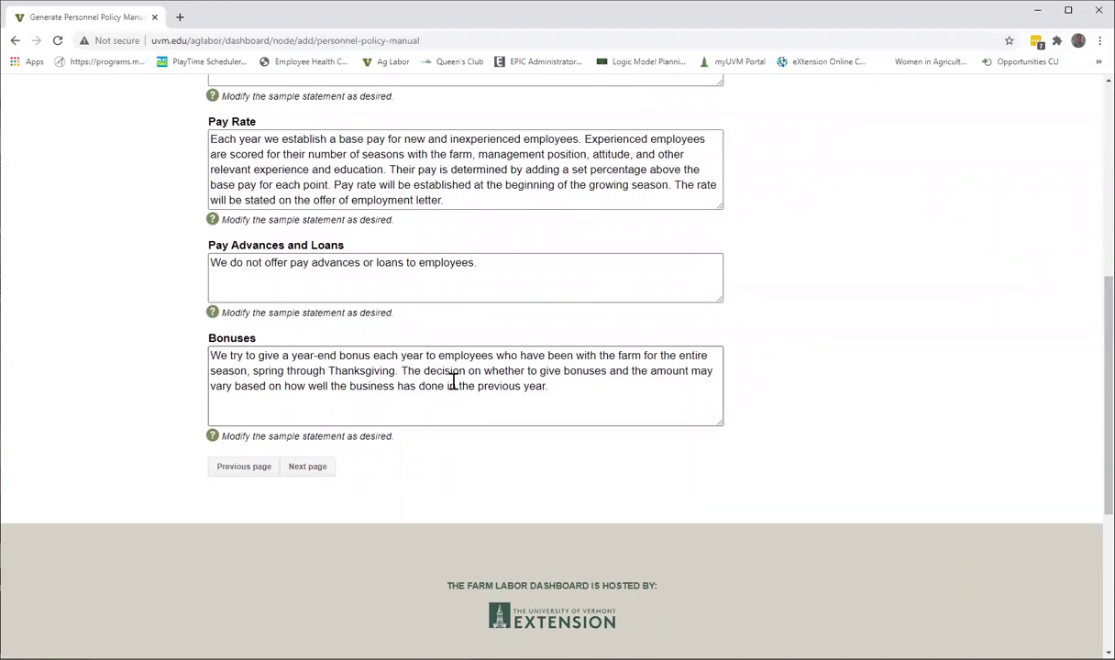
- Review Step 5's Paid and Unpaid Leave statements unchanged, then continue to Step 6 Facilities
left_click(309, 468)
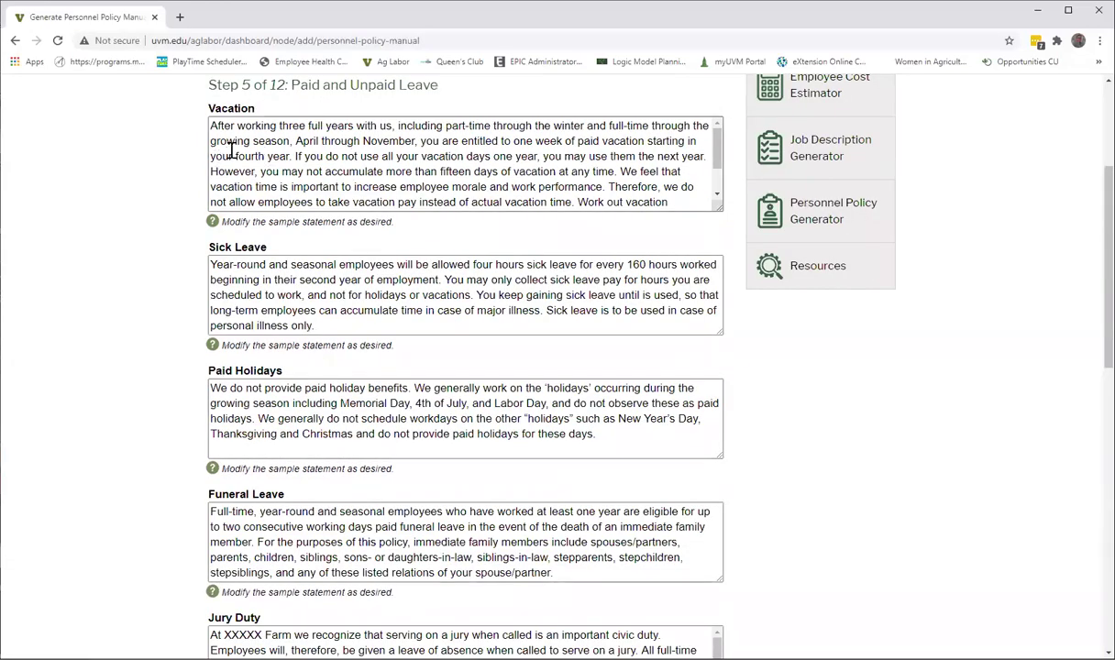
scroll(550, 366, "down", 2)
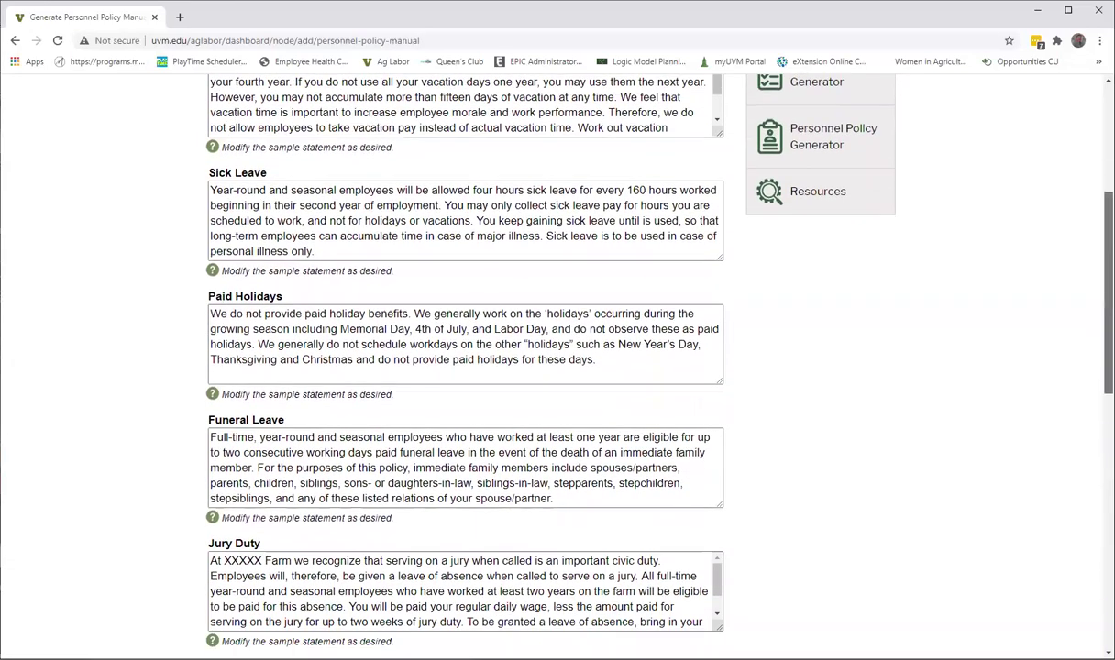
scroll(550, 366, "up", 1)
scroll(550, 367, "up", 1)
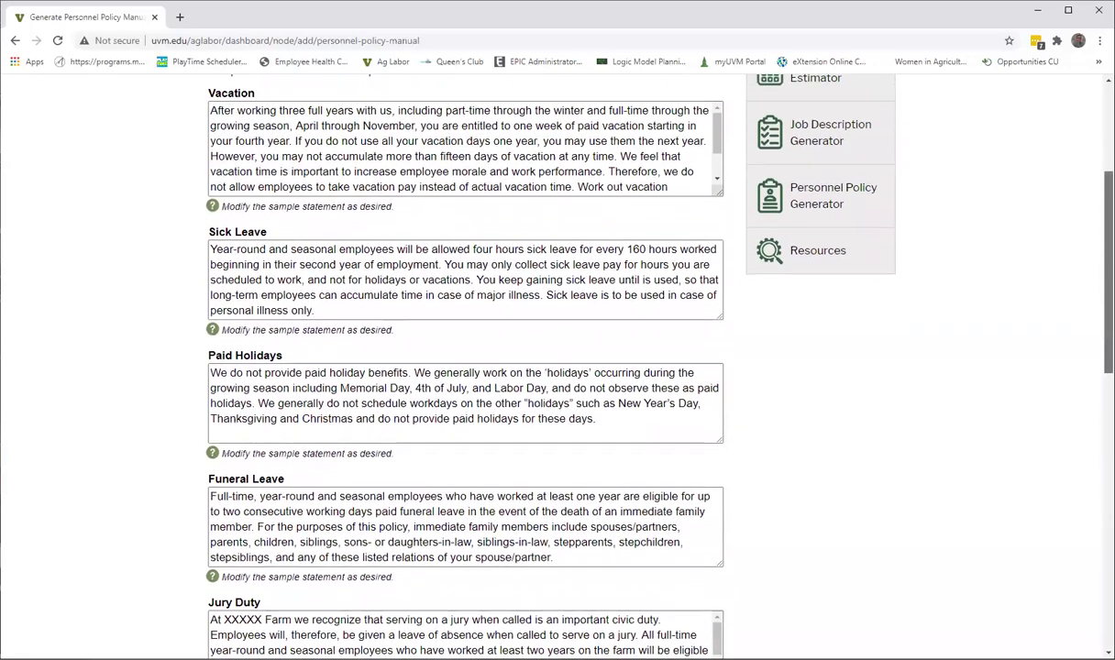
scroll(550, 367, "down", 1)
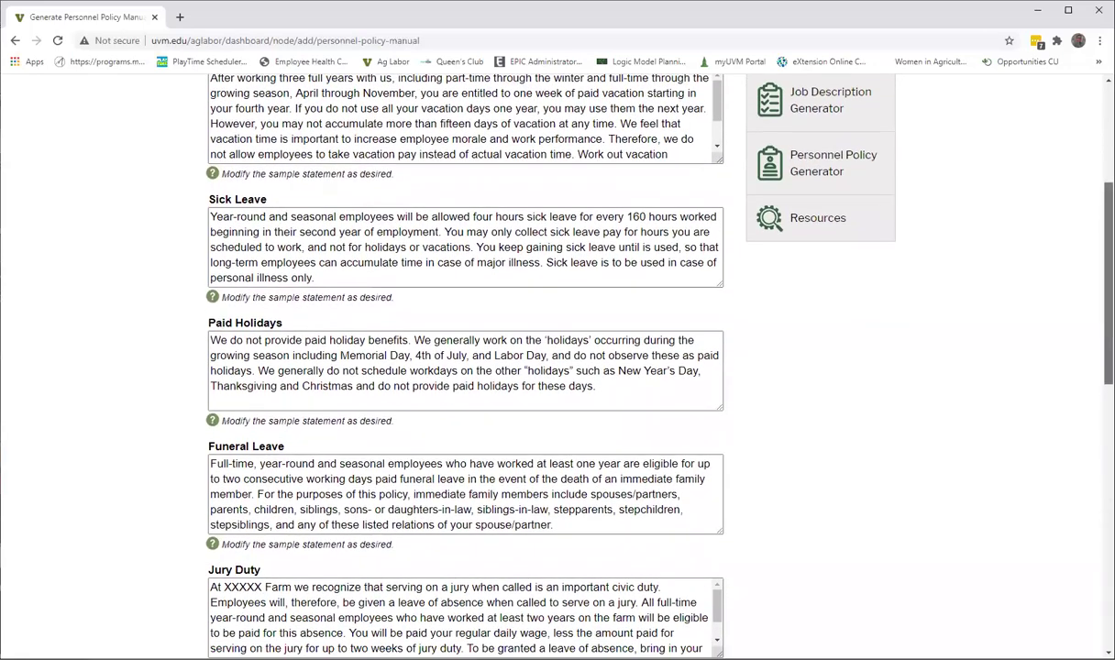
scroll(550, 366, "down", 1)
scroll(550, 366, "up", 1)
scroll(550, 366, "down", 1)
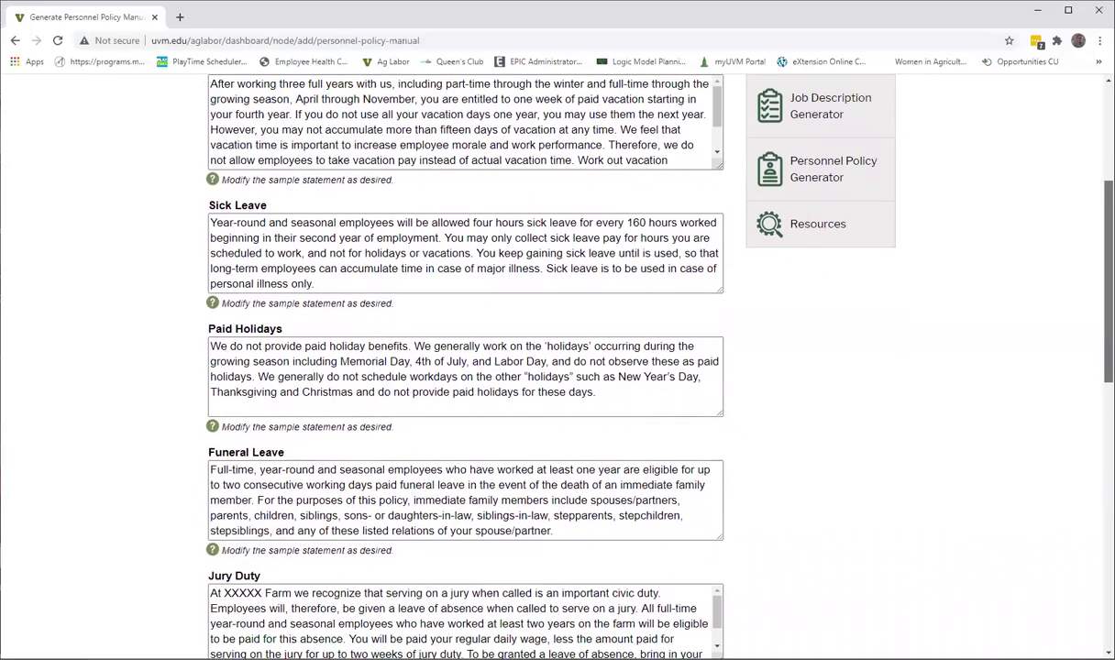
scroll(550, 366, "down", 5)
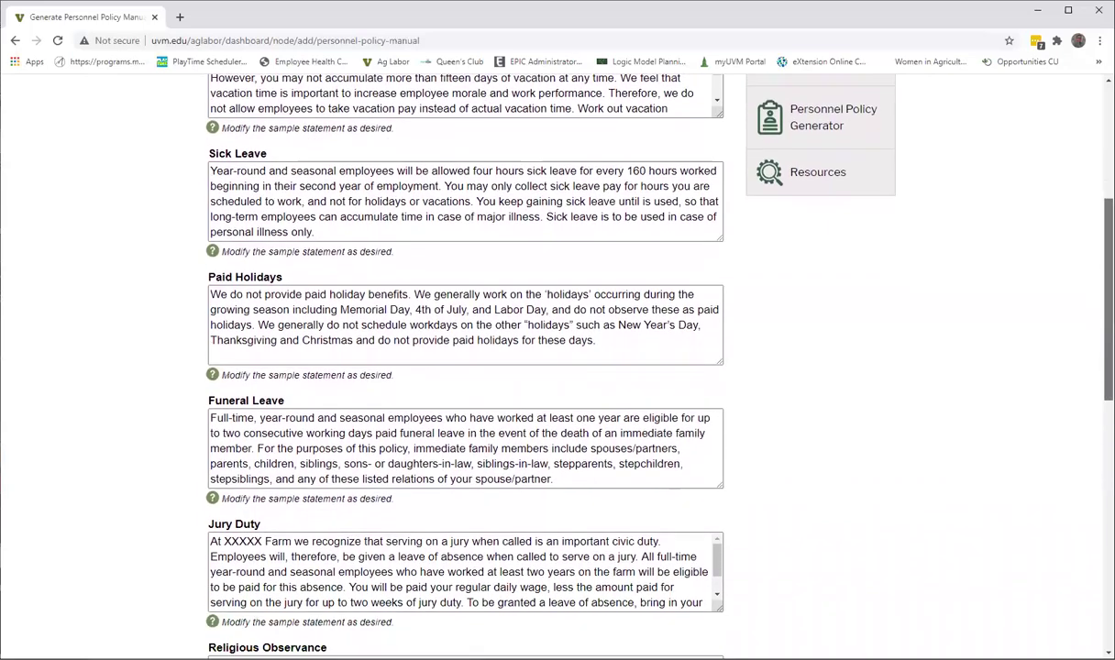
scroll(550, 367, "down", 3)
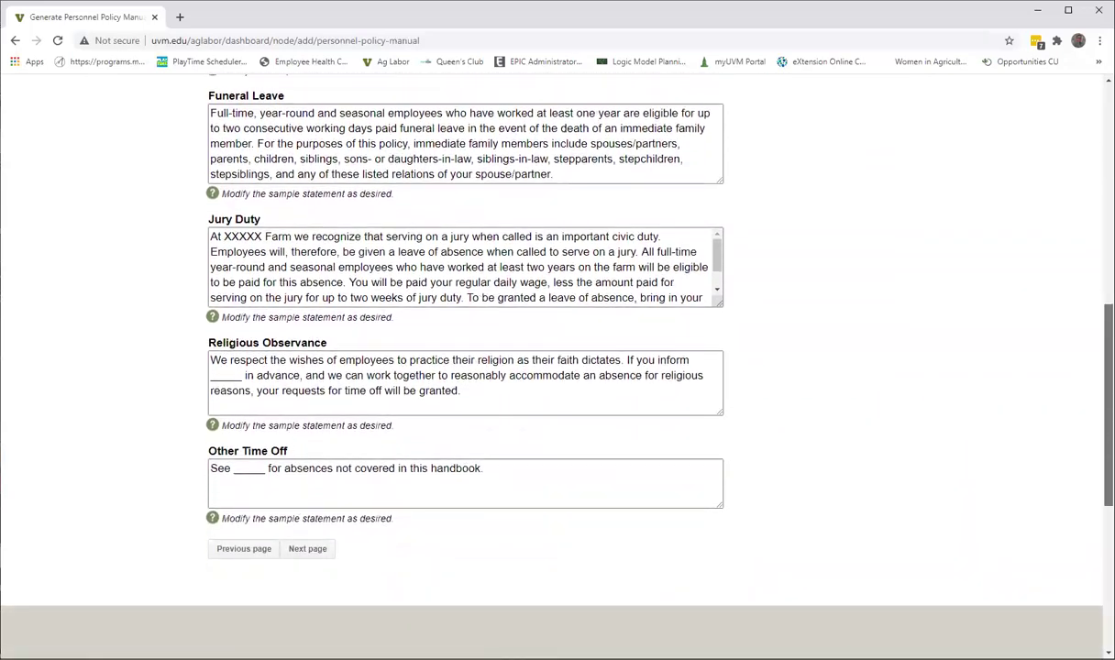
left_click(309, 506)
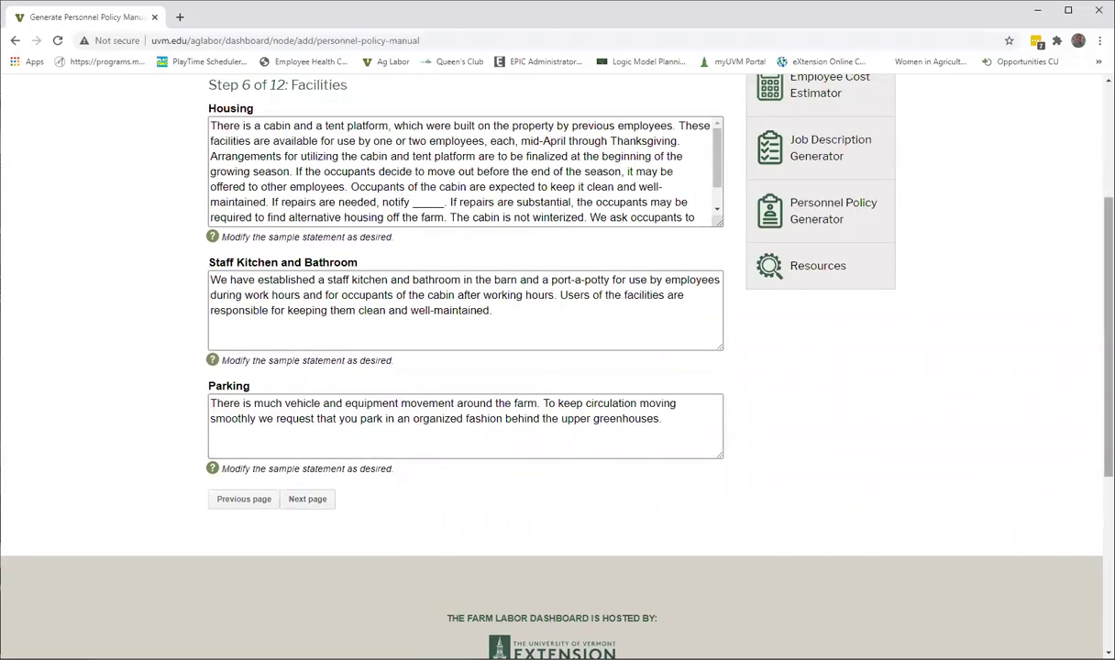
- Scroll through the Housing, Staff Kitchen and Bathroom, and Parking statements, keeping the samples
scroll(550, 348, "up", 2)
scroll(550, 348, "down", 1)
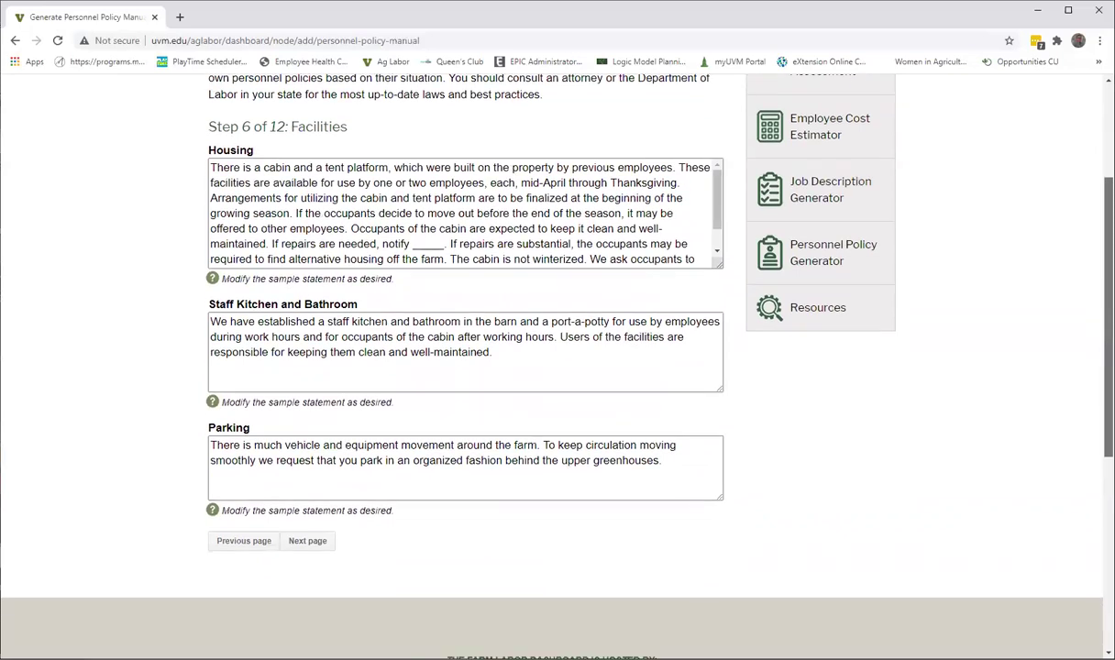
scroll(550, 348, "down", 2)
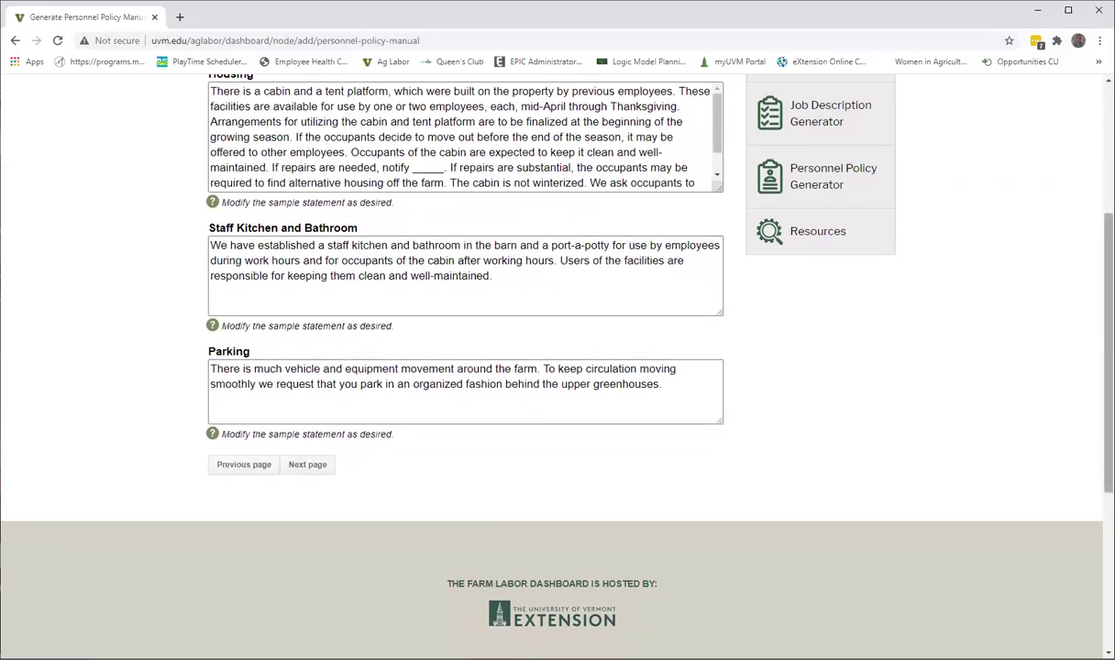
scroll(550, 349, "up", 1)
scroll(550, 349, "down", 1)
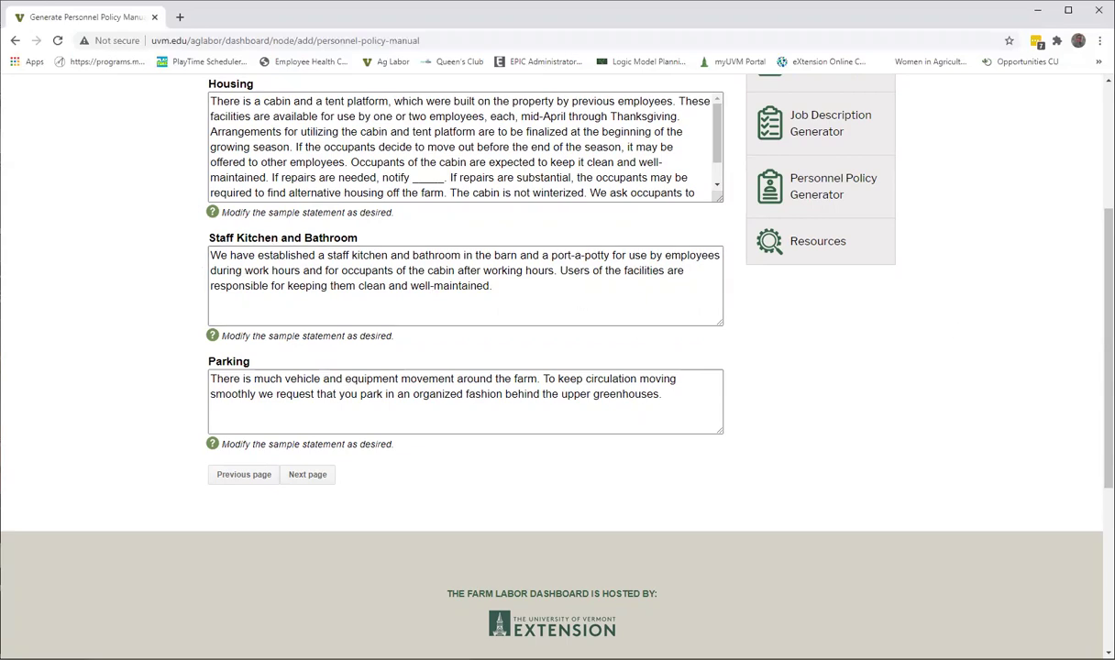
scroll(550, 366, "down", 2)
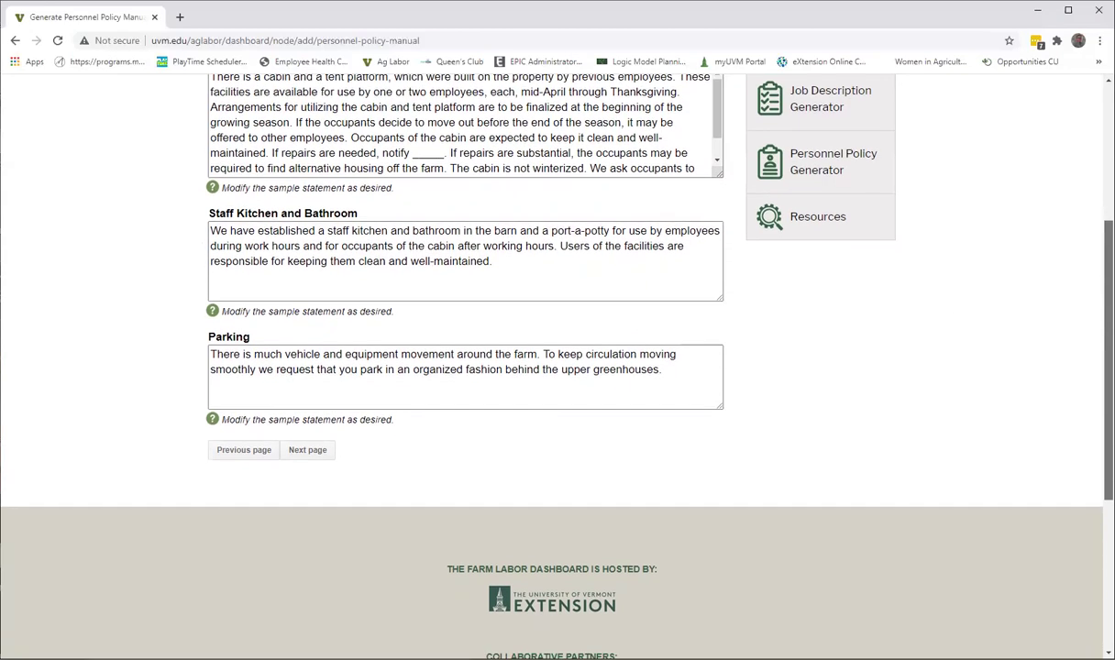
scroll(417, 232, "down", 1)
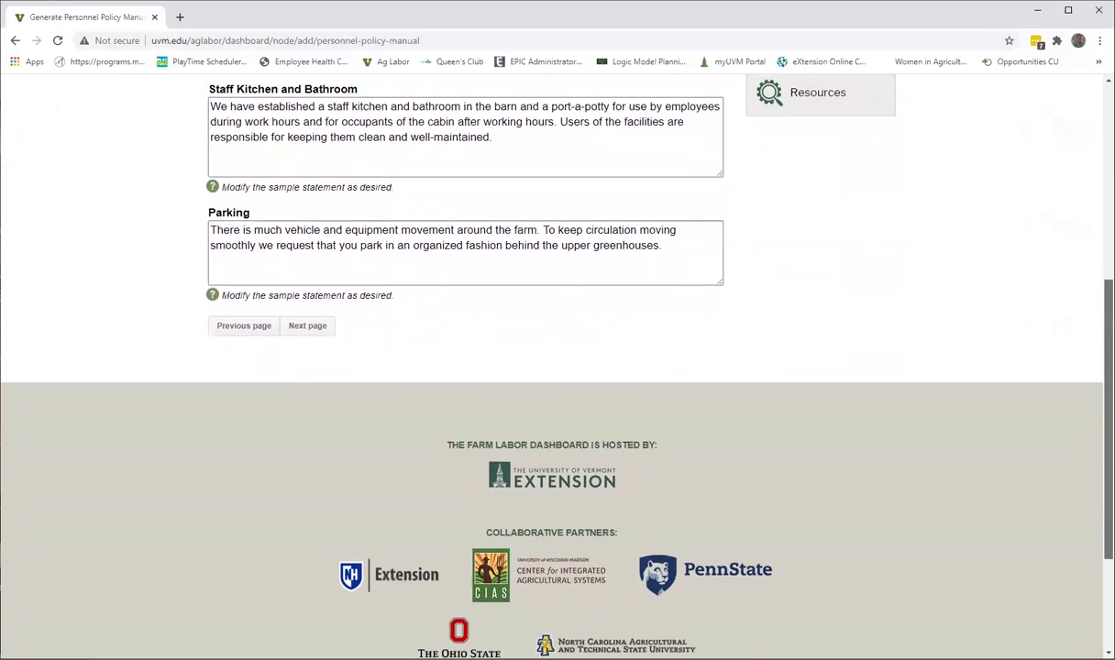
scroll(417, 232, "up", 1)
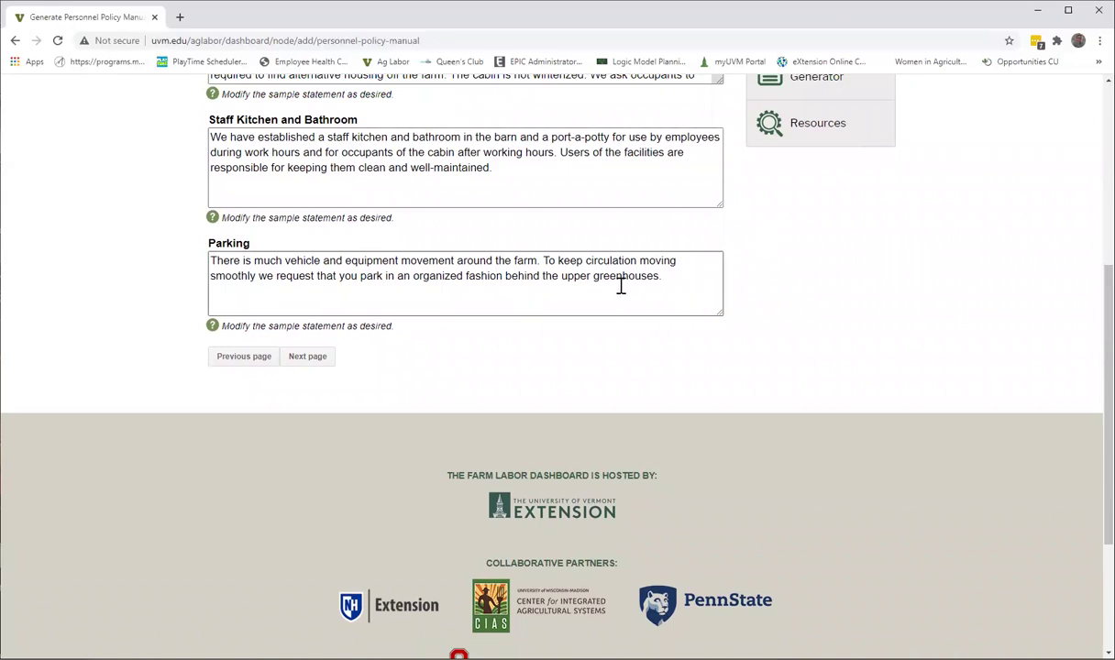
- Go to Step 7 and review its Clothing and Cell Phones and Cameras sample statements
left_click(309, 359)
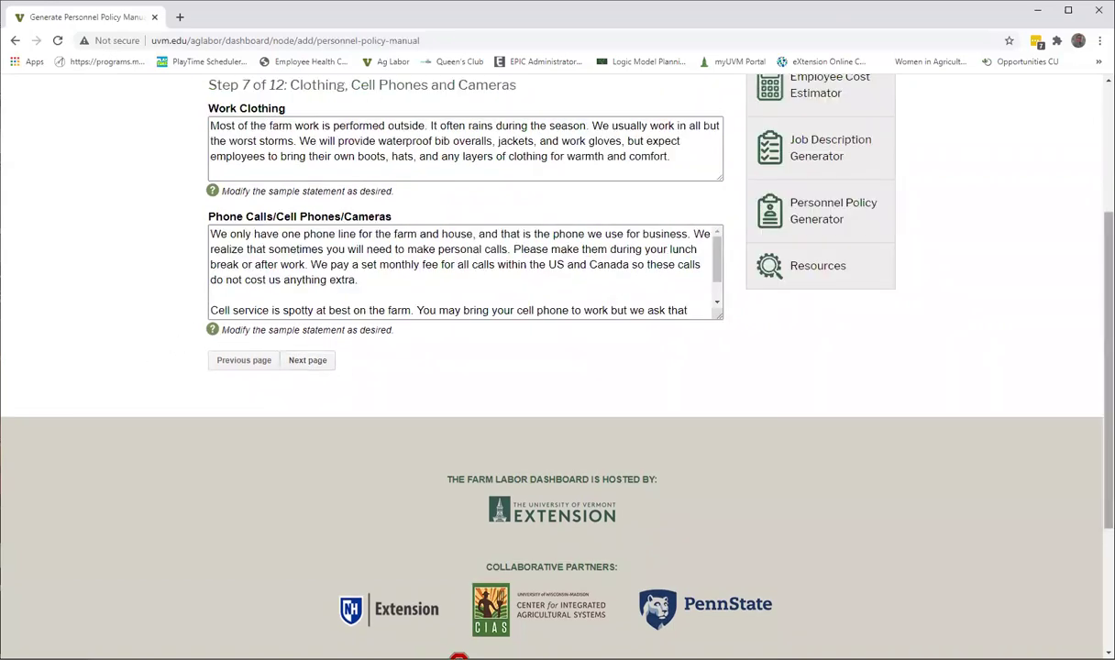
scroll(1075, 356, "up", 3)
scroll(550, 348, "down", 2)
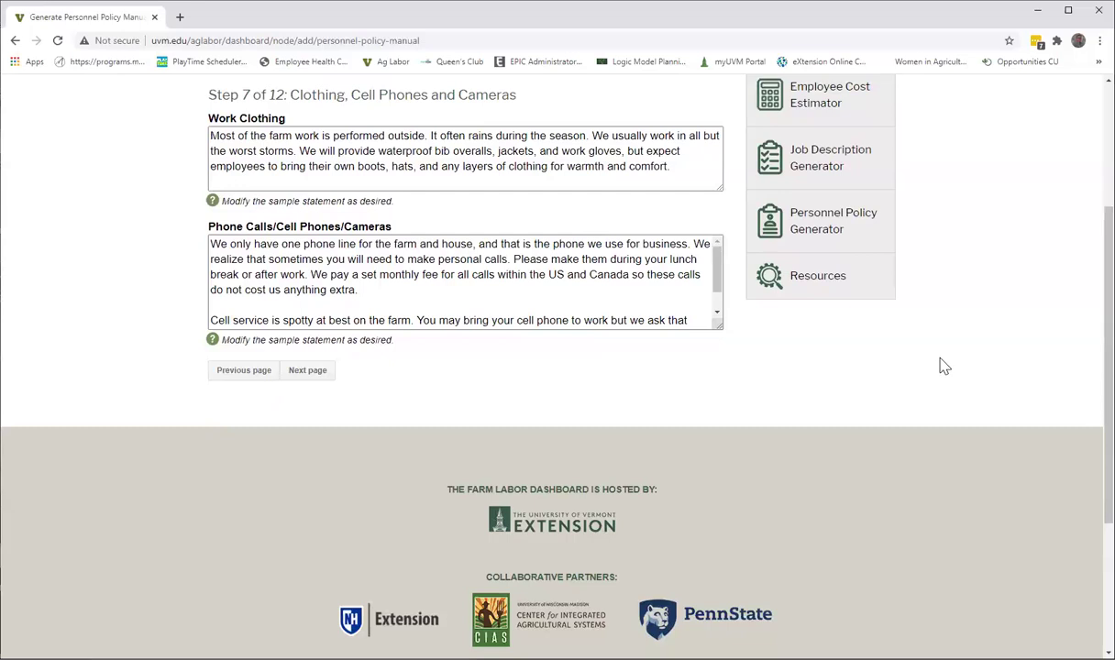
- Go to Step 8 and review the sample Safety and Use of Vehicles statements
left_click(306, 371)
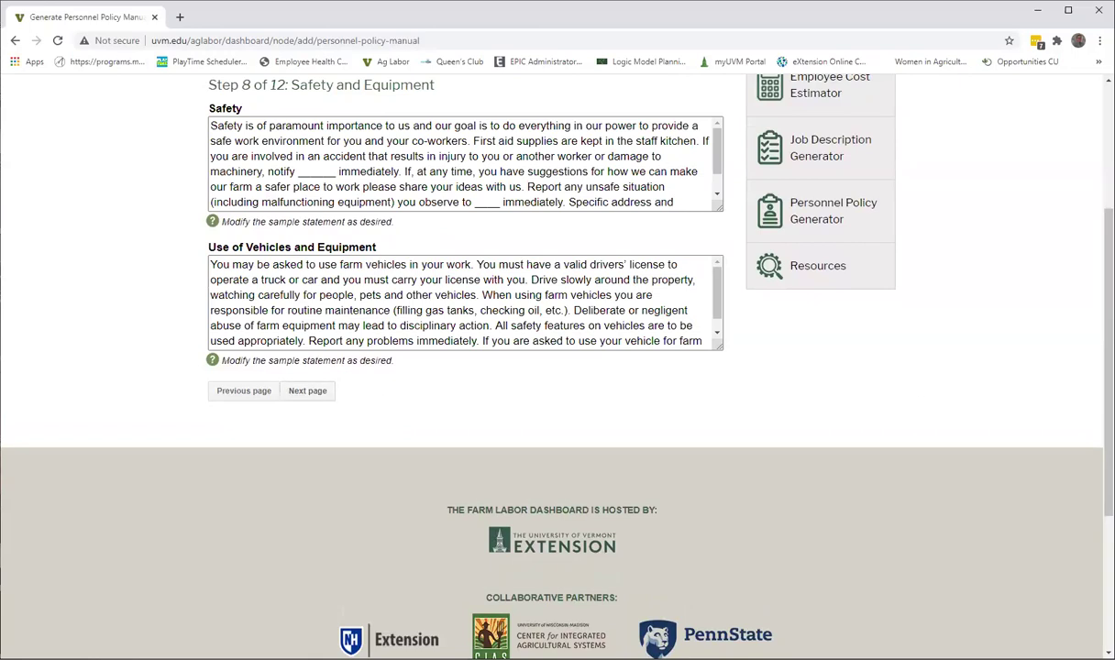
scroll(528, 348, "up", 2)
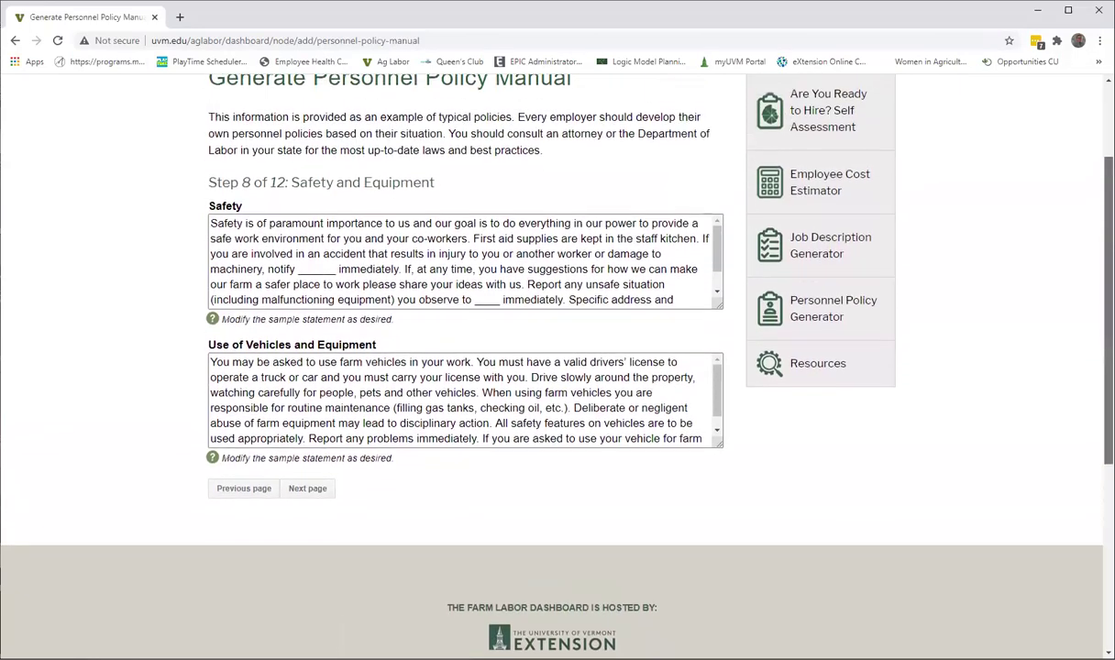
scroll(528, 348, "down", 2)
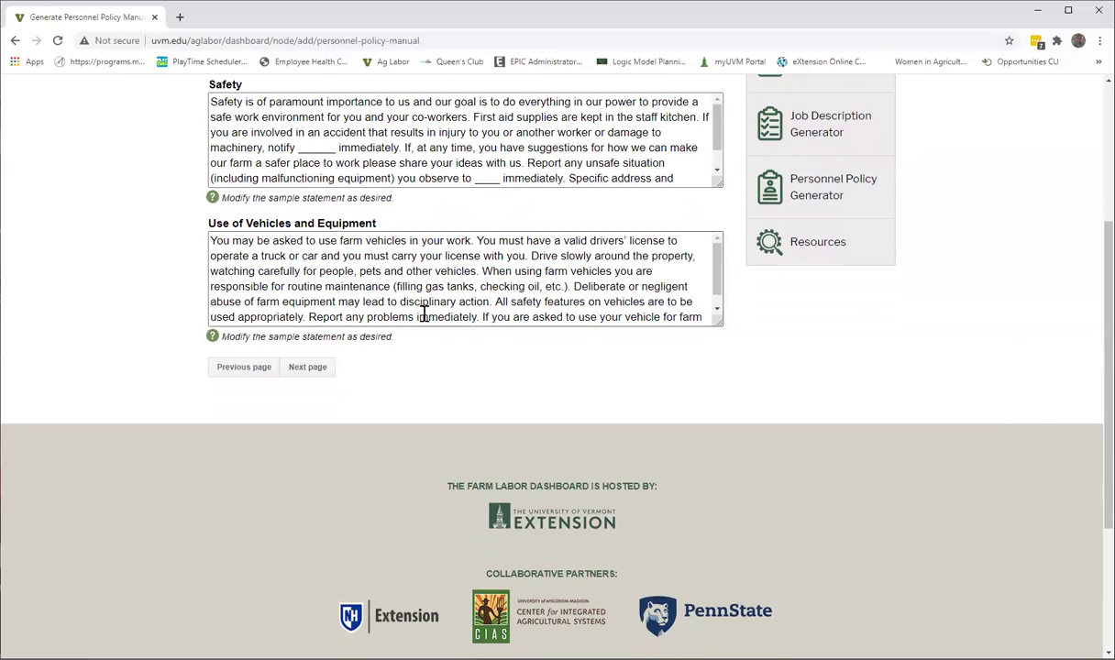
- Go to Step 9, Corrective Discipline, and review the sample Discipline statement's grounds for action
left_click(308, 366)
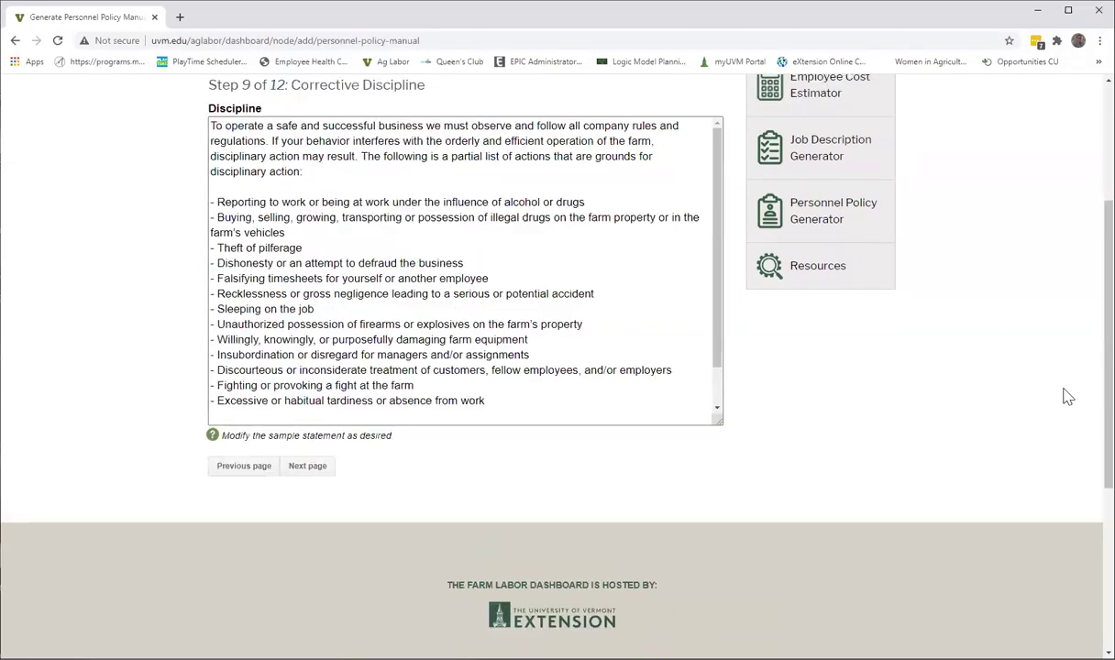
scroll(1068, 396, "up", 2)
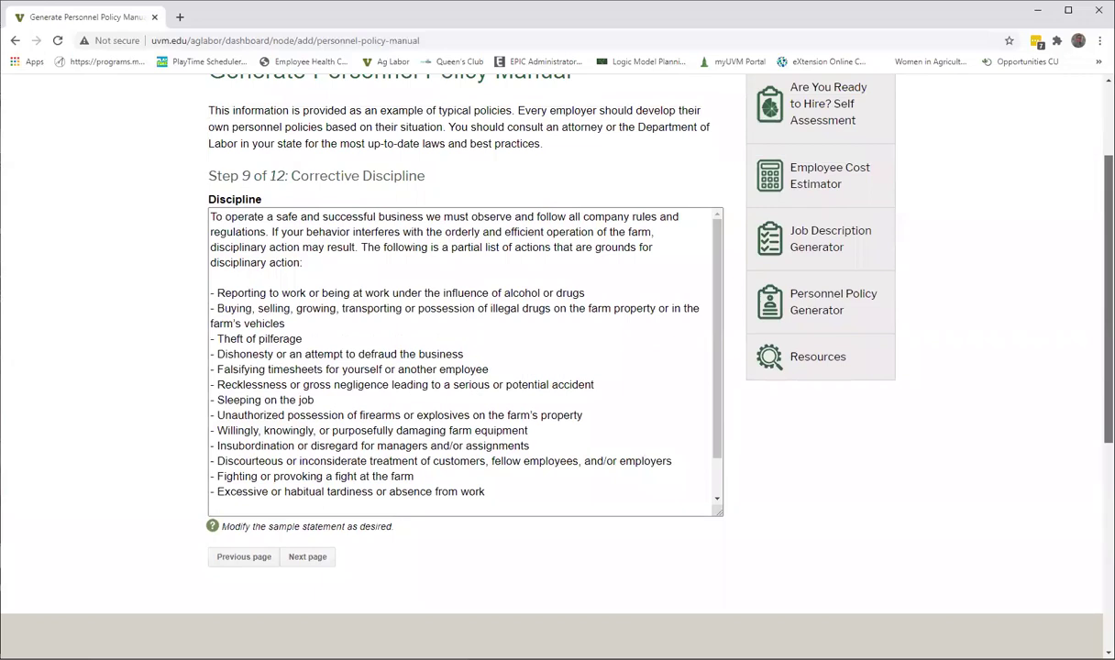
scroll(1068, 396, "down", 2)
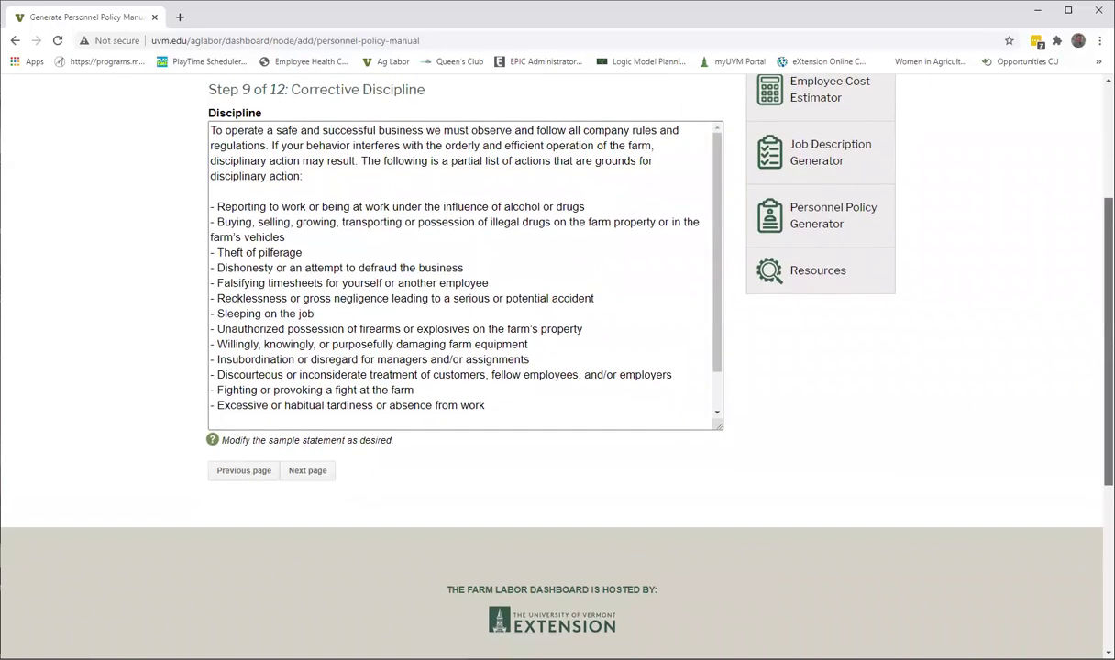
scroll(550, 348, "up", 1)
scroll(550, 348, "down", 1)
scroll(948, 431, "down", 1)
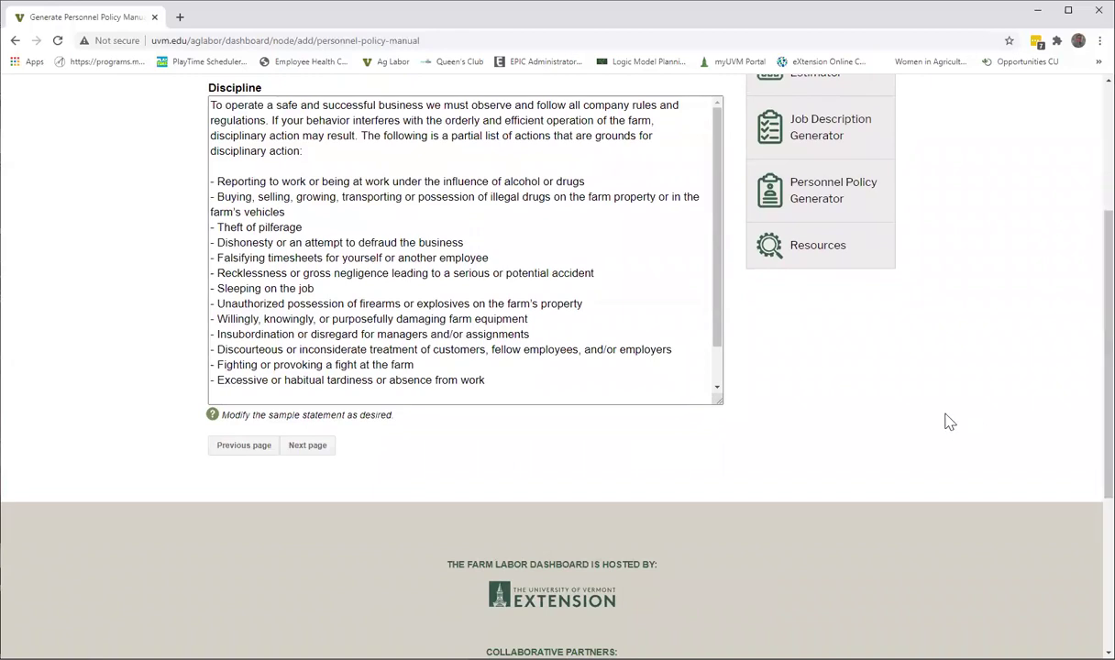
- Advance to Step 10, What's Not Allowed, and scroll through its content
left_click(307, 445)
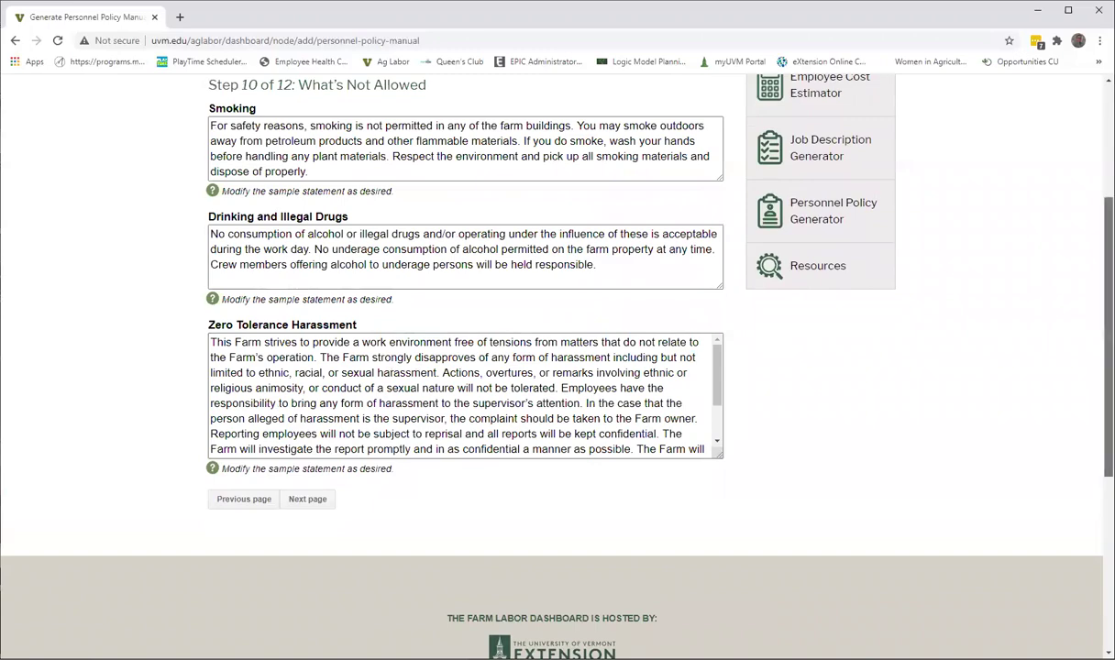
scroll(528, 367, "up", 5)
scroll(528, 366, "down", 2)
scroll(528, 367, "down", 2)
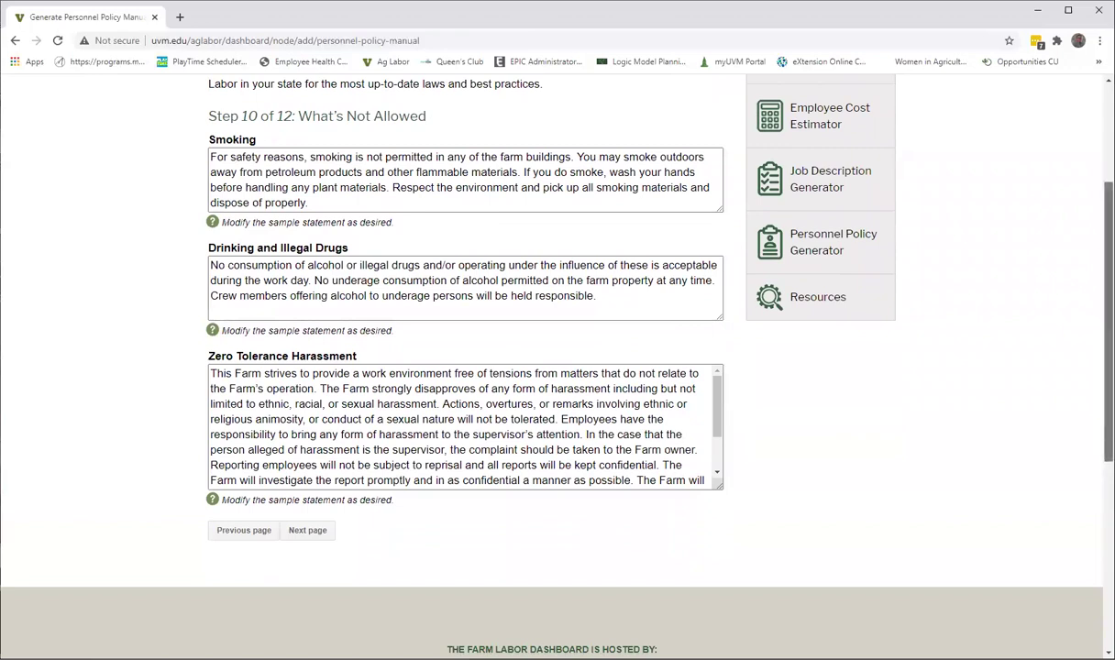
scroll(528, 366, "down", 2)
scroll(944, 451, "down", 2)
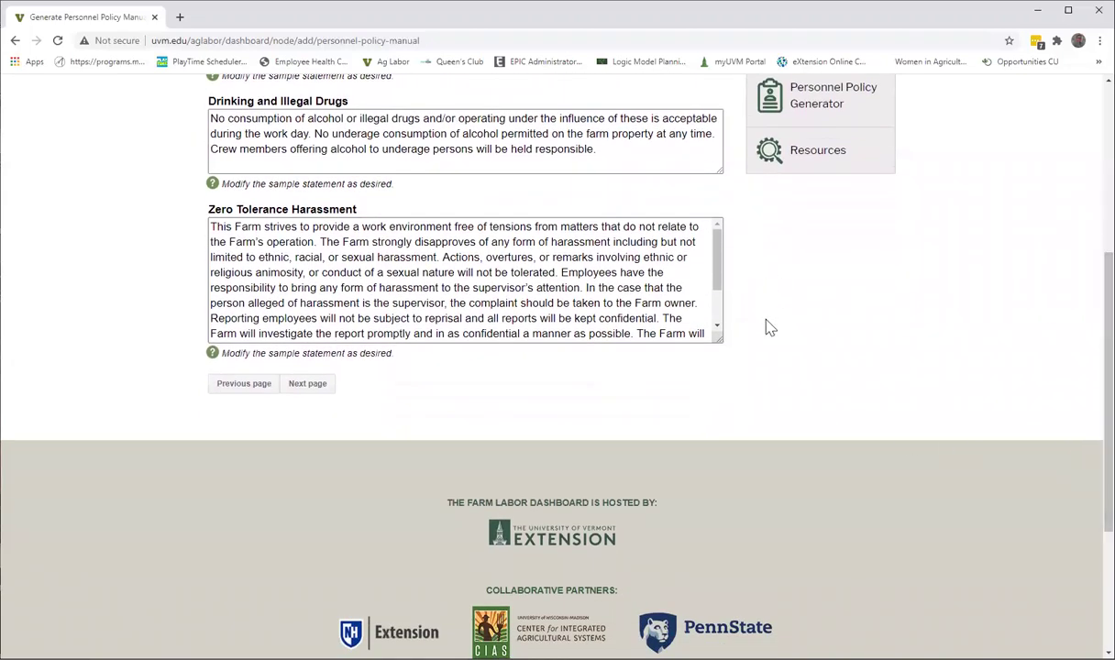
- Advance to Step 11, Customer Service, showing the sample Customers statement
left_click(310, 384)
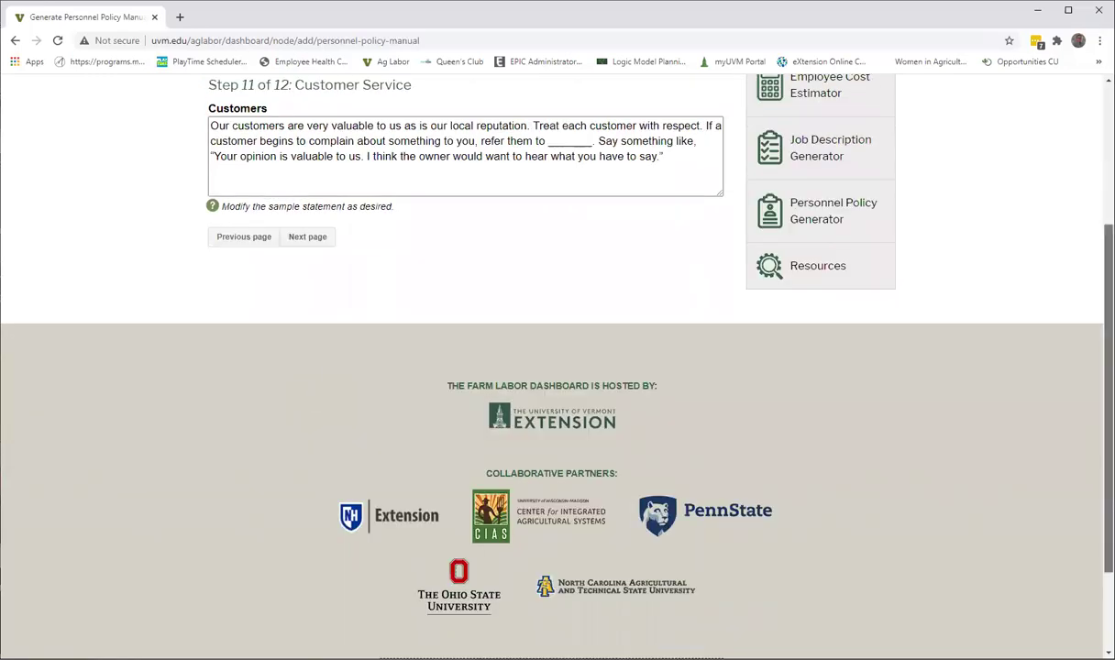
scroll(550, 367, "up", 2)
scroll(902, 236, "down", 2)
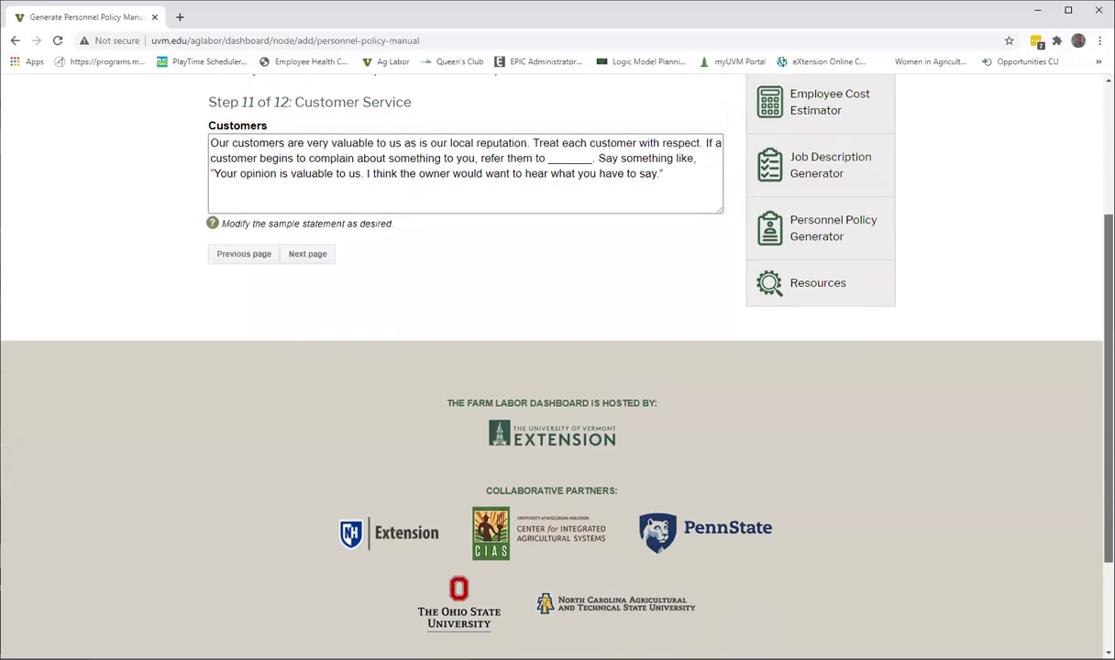
left_click(310, 250)
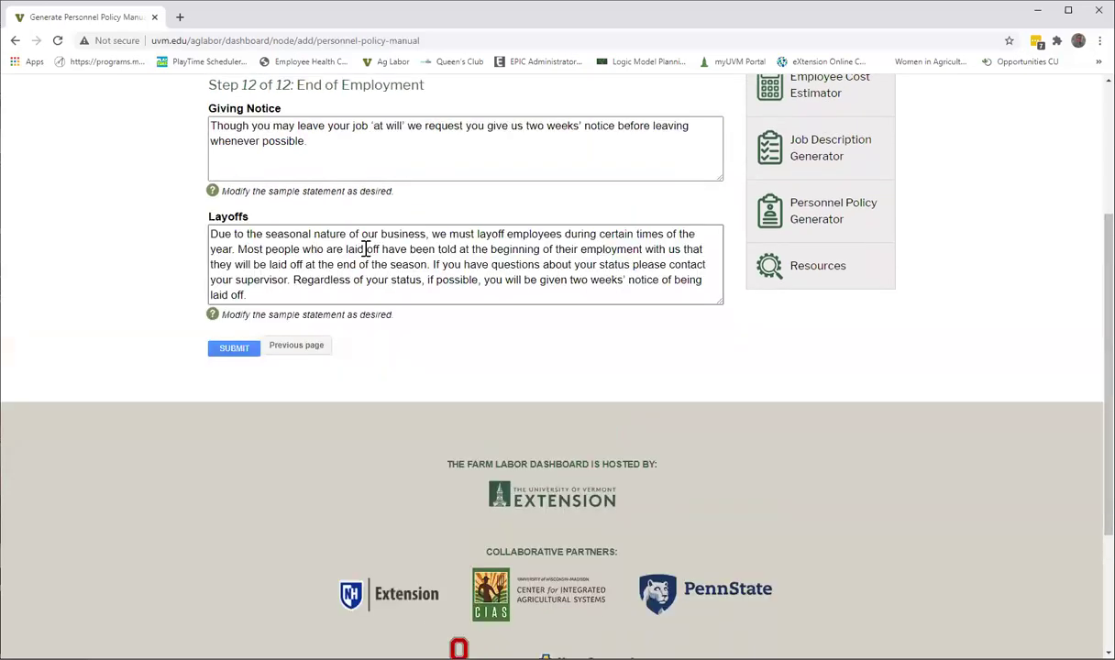
scroll(528, 348, "up", 1)
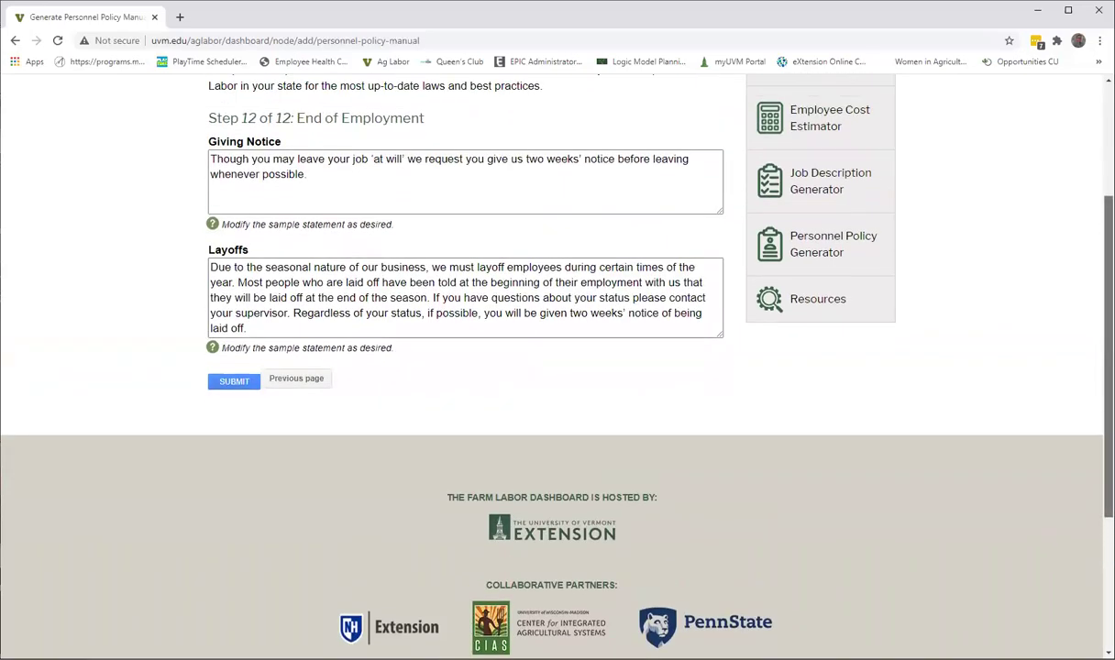
scroll(528, 348, "down", 1)
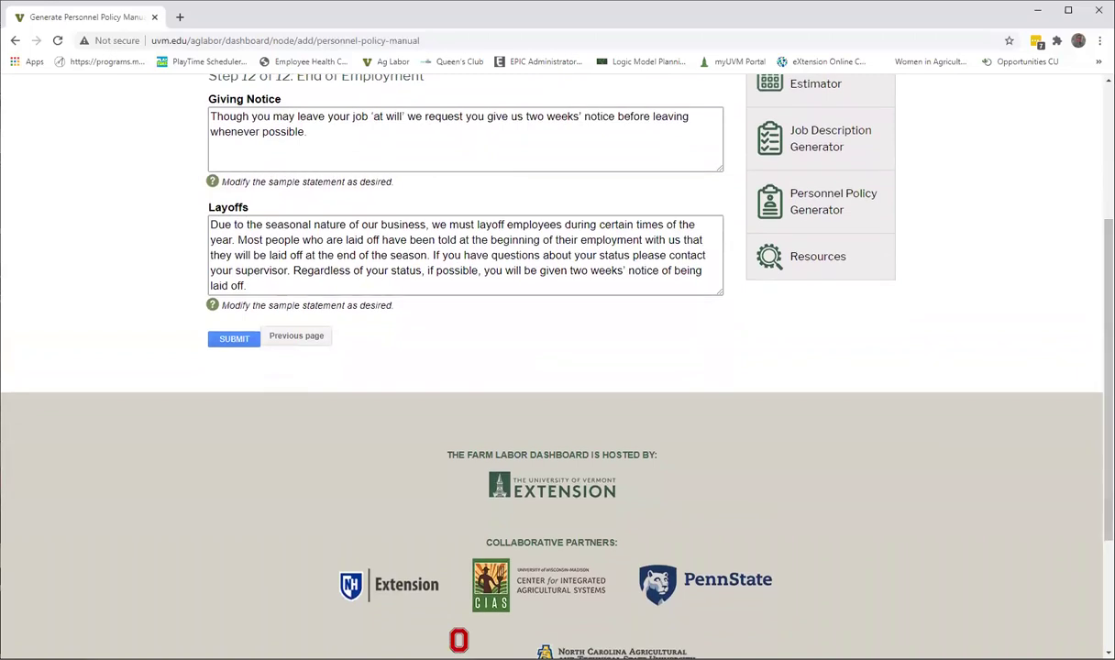
scroll(528, 348, "down", 1)
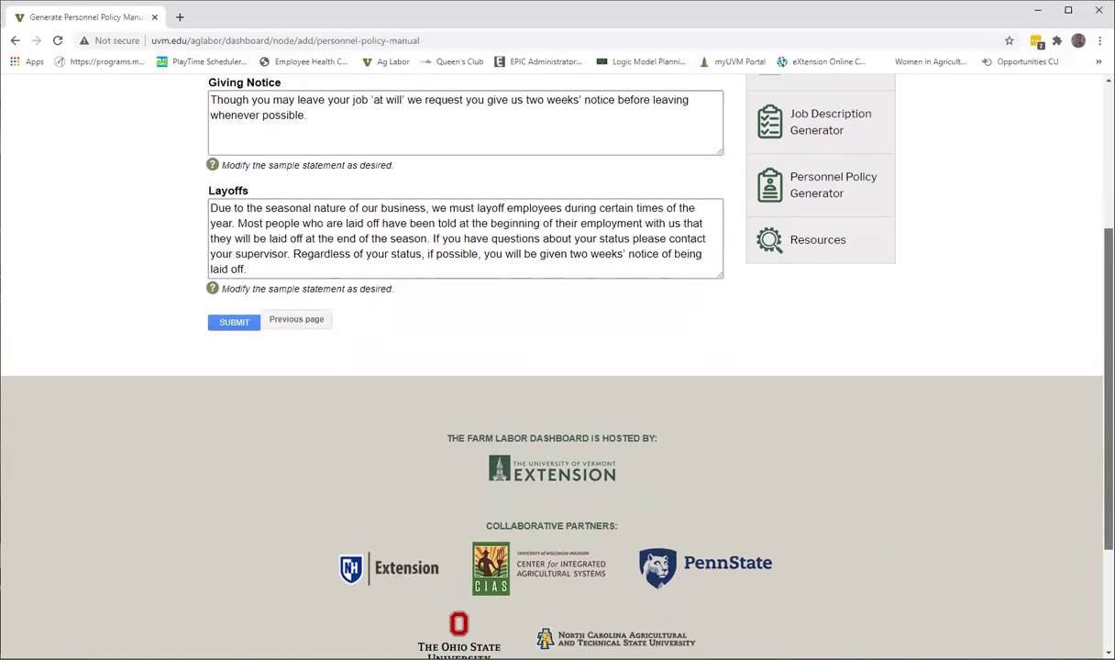
scroll(528, 348, "down", 1)
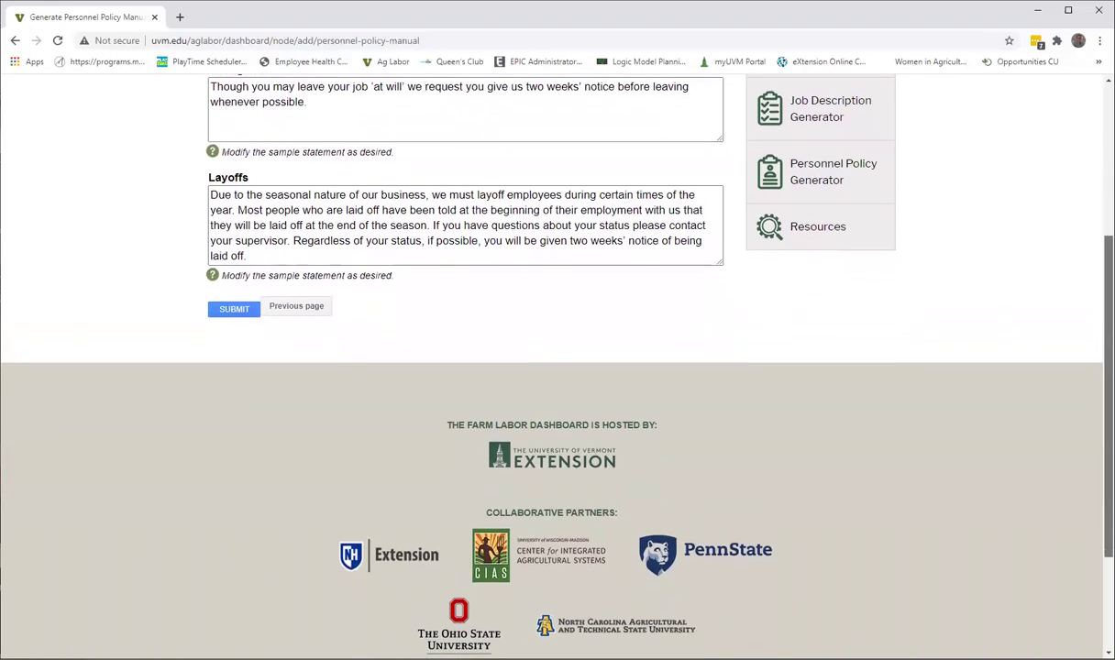
scroll(528, 349, "up", 1)
scroll(528, 348, "up", 2)
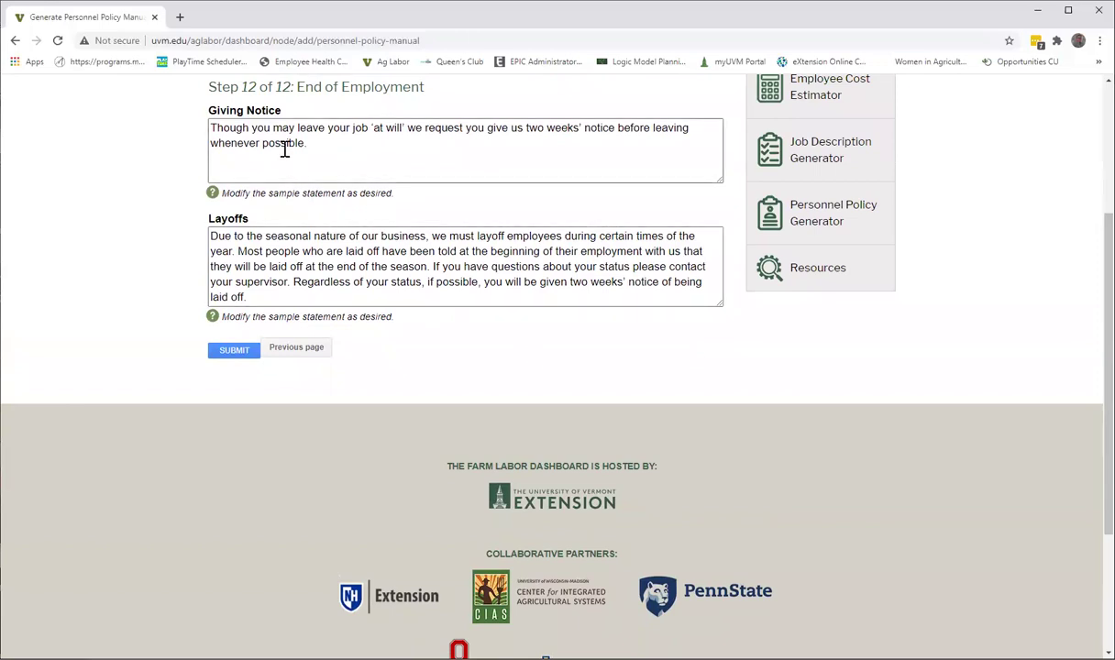
- Submit the form and review the generated 'Personnel Policy Manual for My Farm' up to its Download buttons
left_click(240, 354)
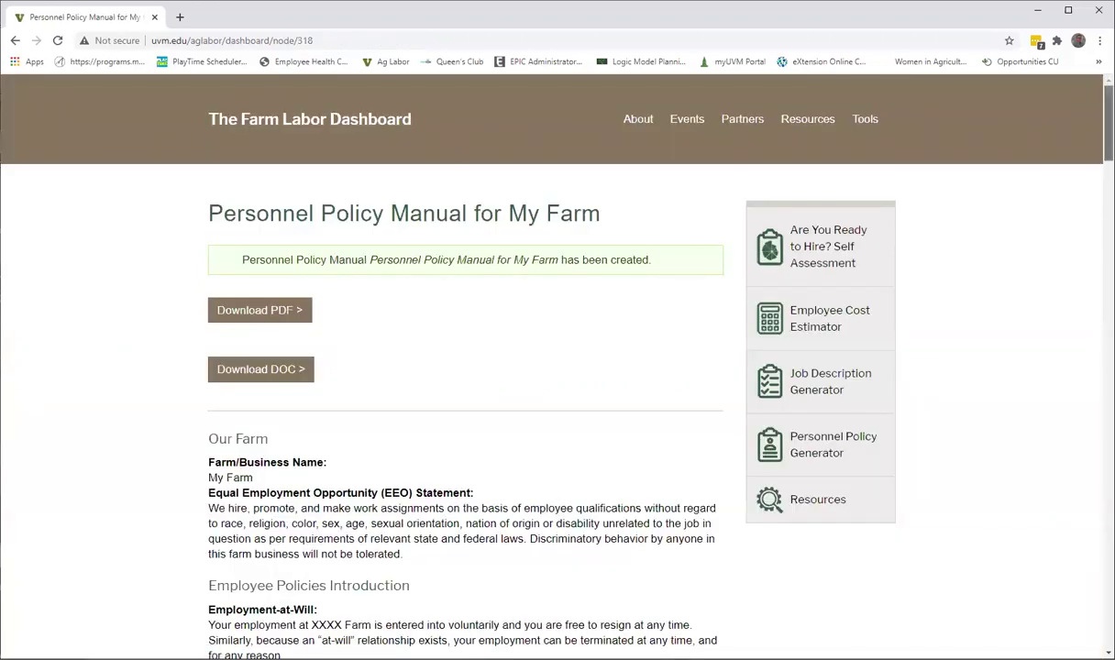
scroll(550, 366, "down", 3)
scroll(550, 367, "down", 3)
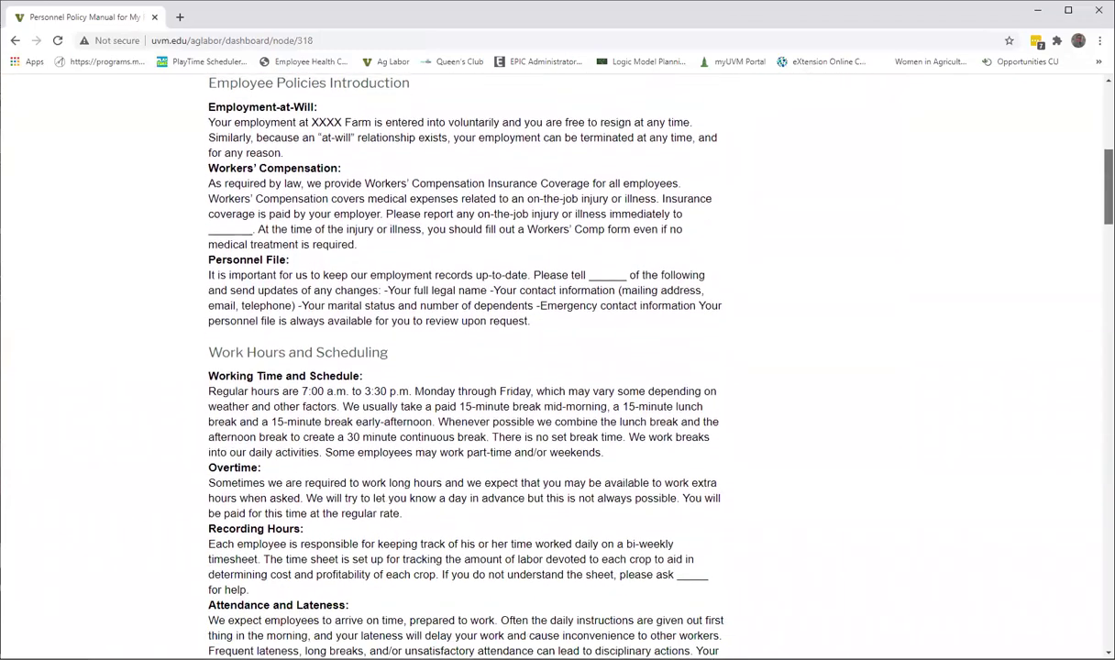
scroll(550, 367, "up", 2)
scroll(692, 229, "down", 1)
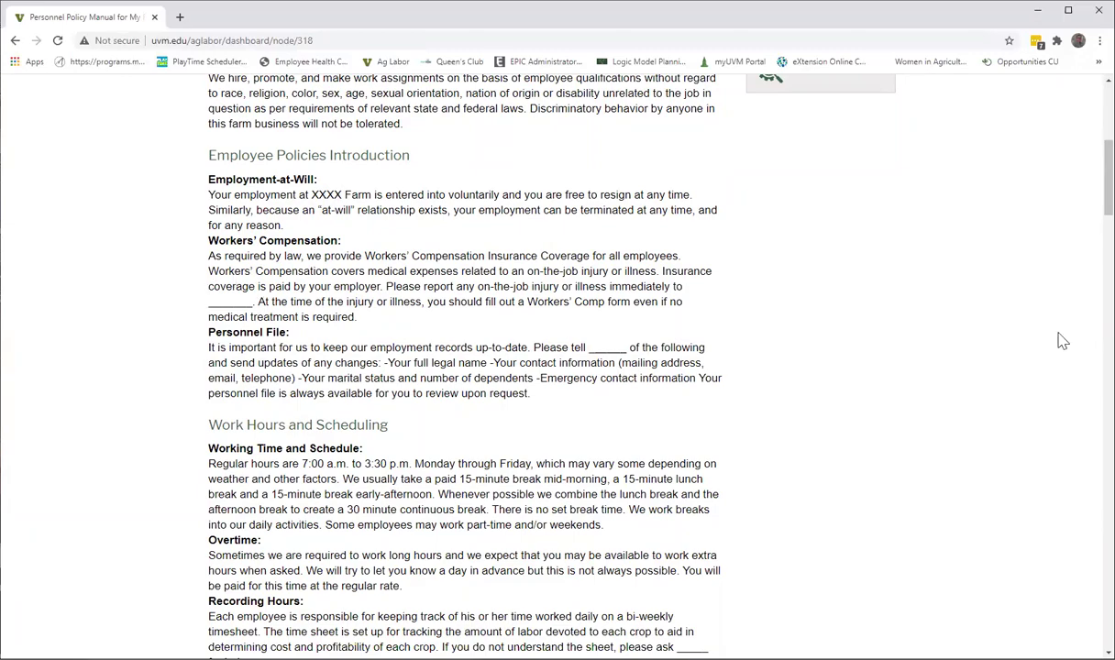
scroll(549, 366, "down", 10)
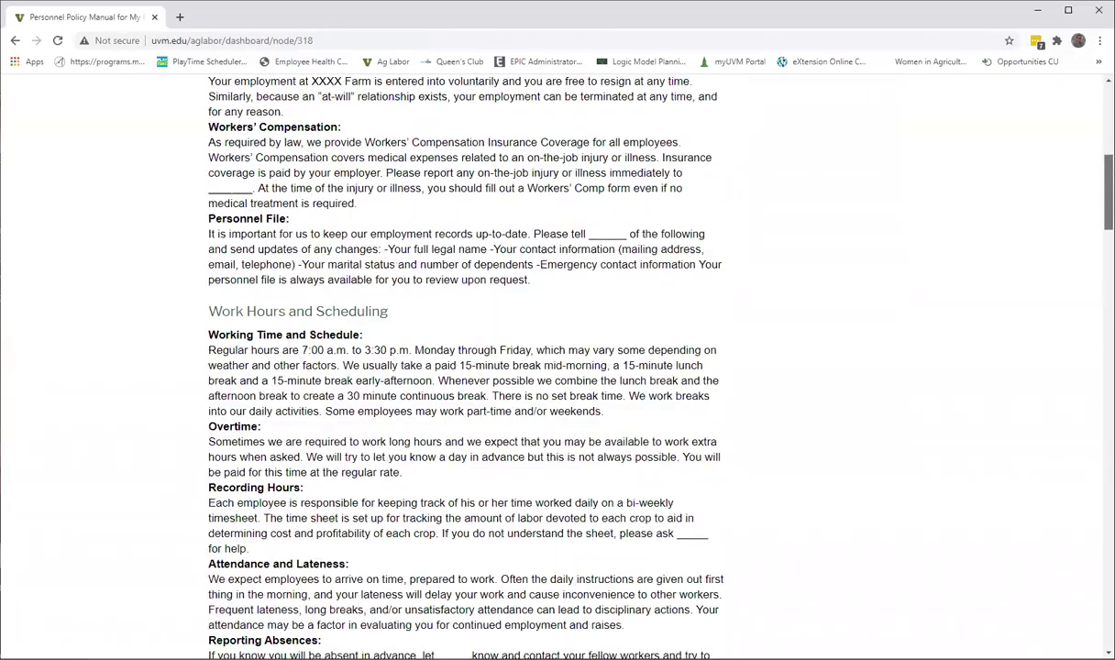
scroll(550, 366, "down", 6)
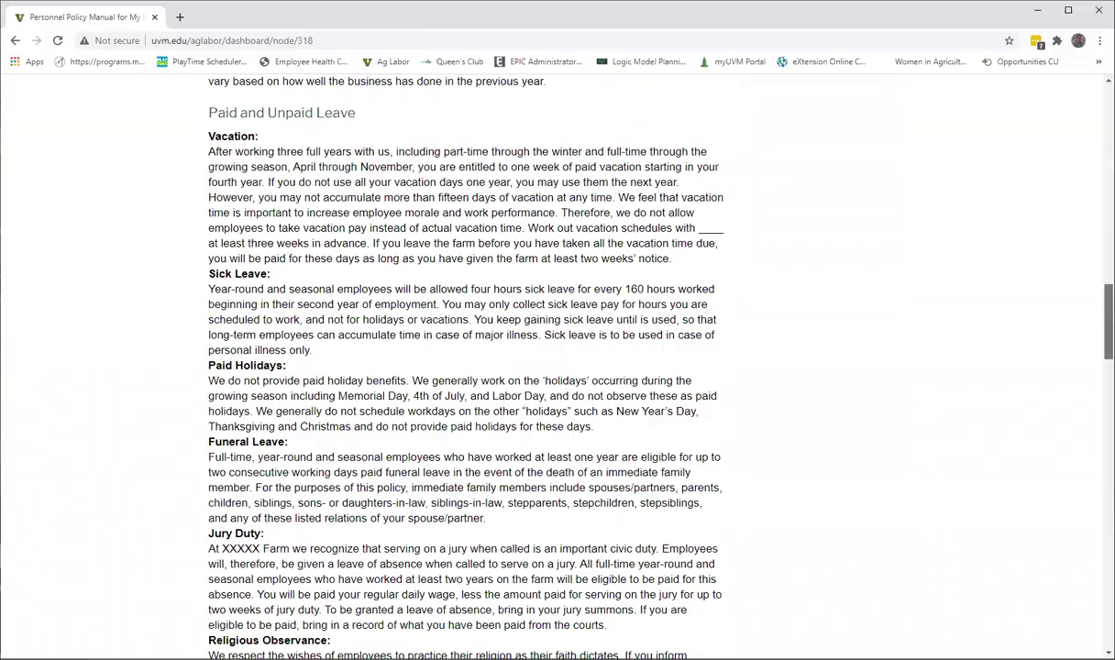
scroll(550, 366, "up", 15)
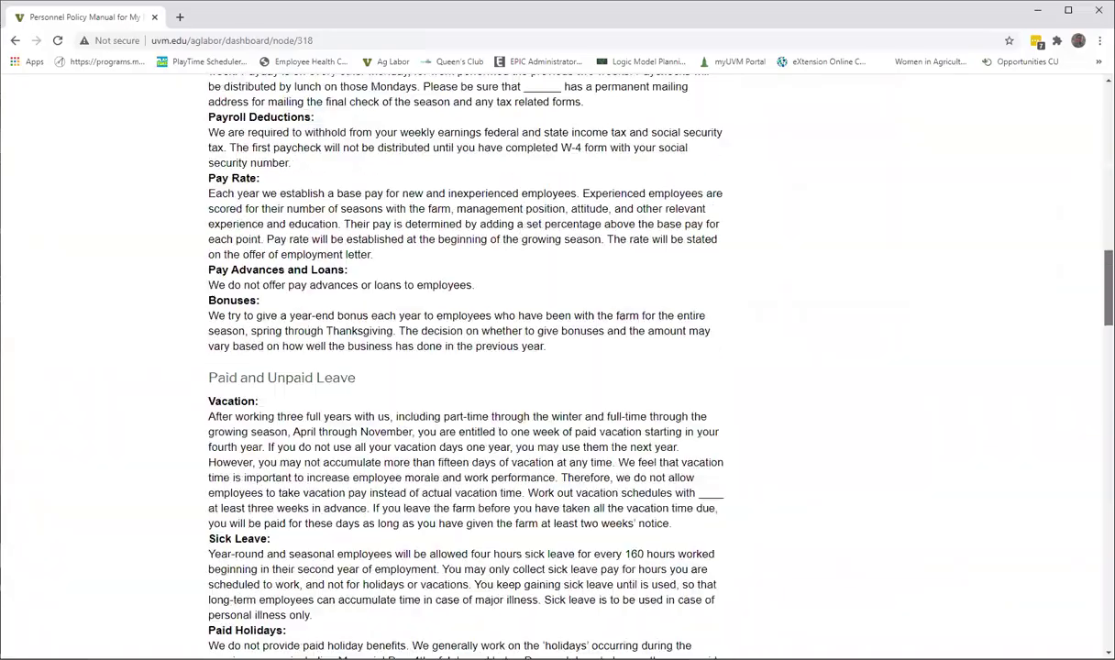
scroll(550, 367, "up", 5)
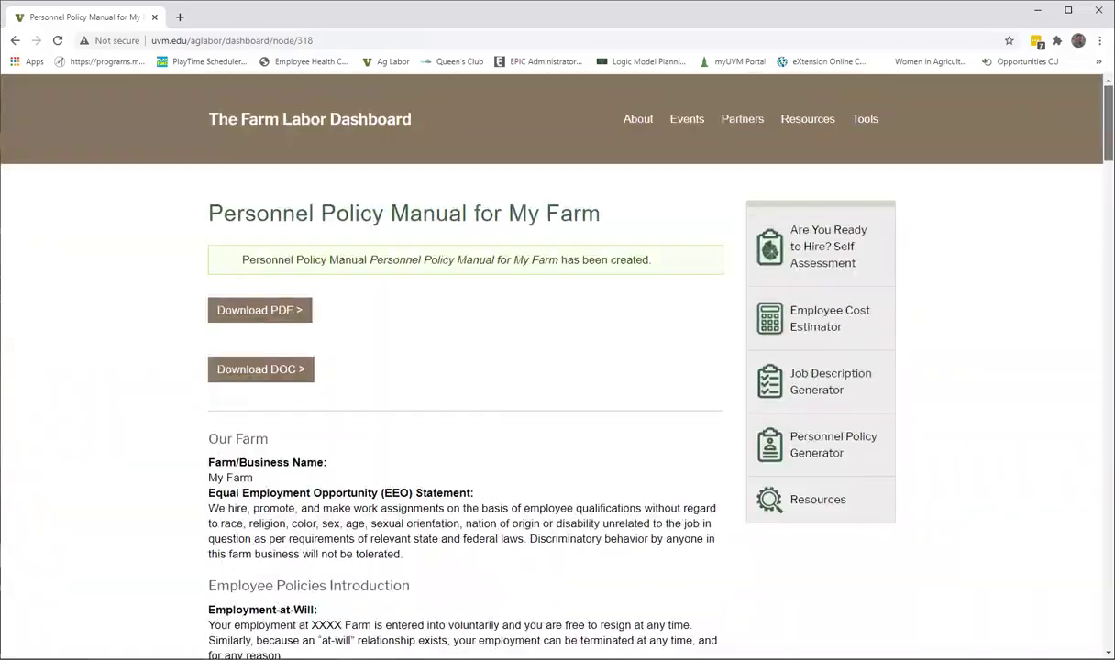
scroll(550, 366, "down", 1)
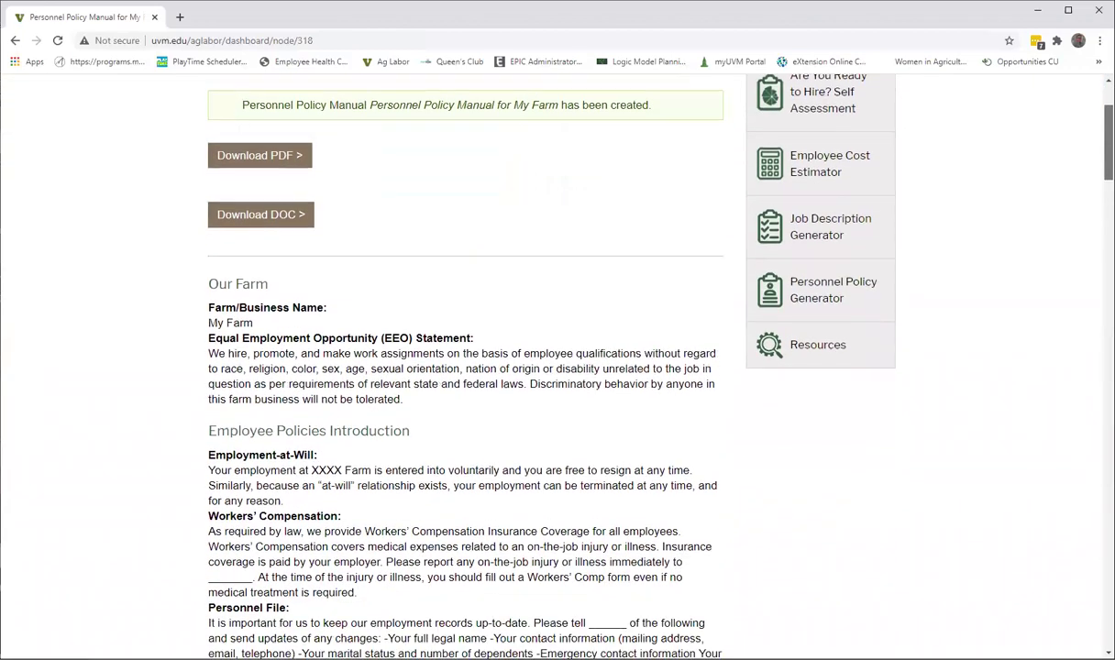
scroll(558, 367, "down", 3)
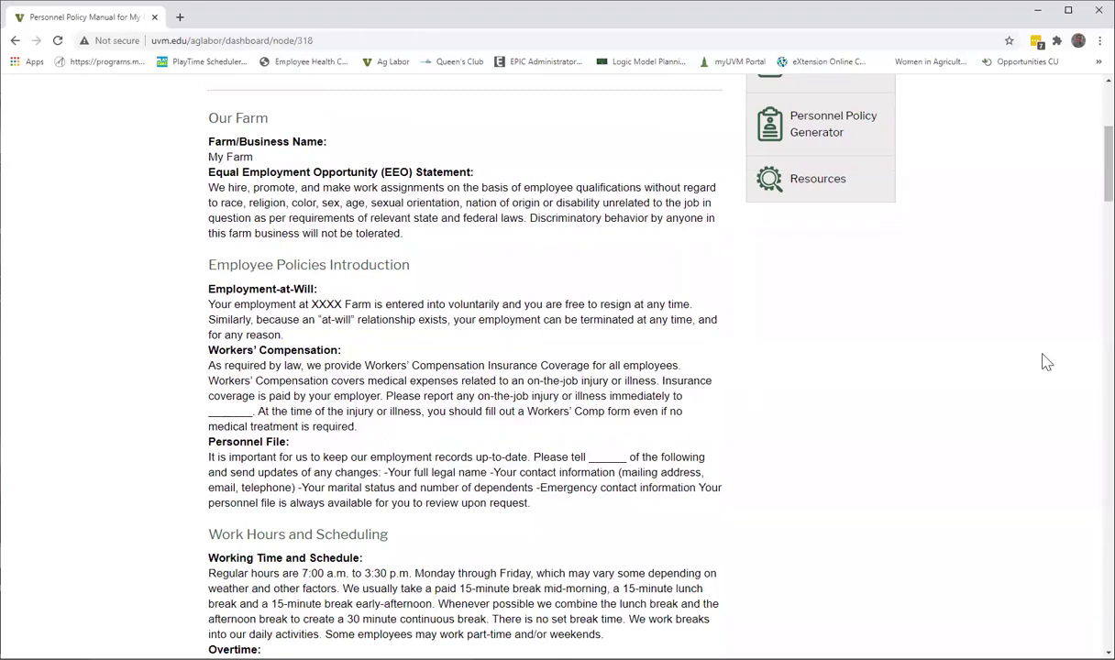
scroll(557, 367, "up", 3)
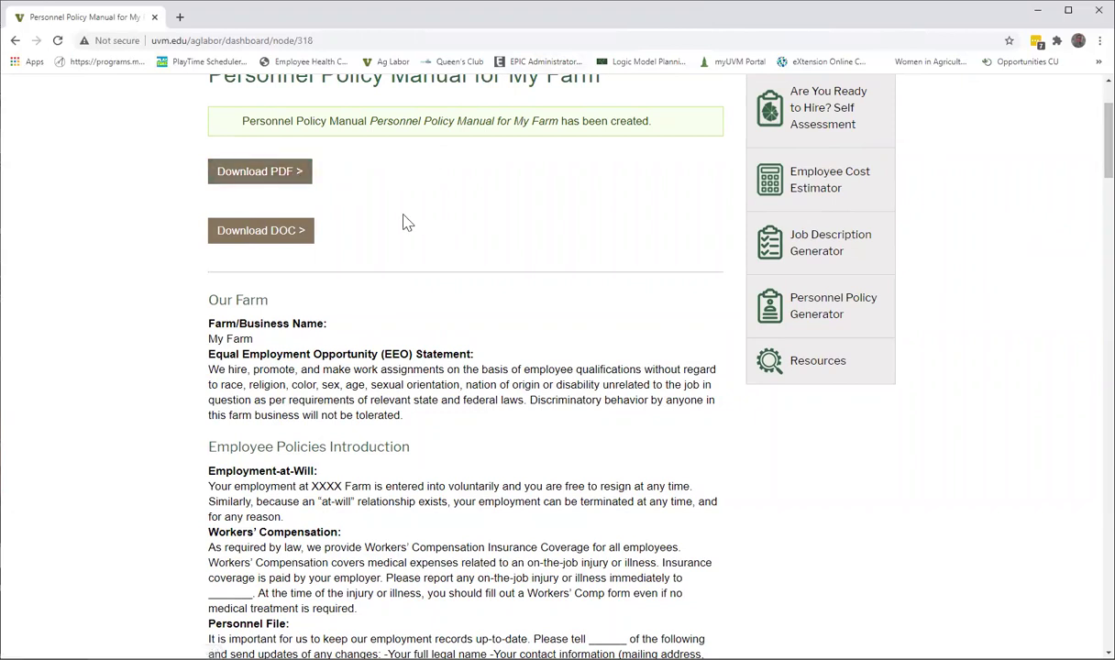
- Download the generated policy manual as both a PDF and a DOC file
left_click(260, 180)
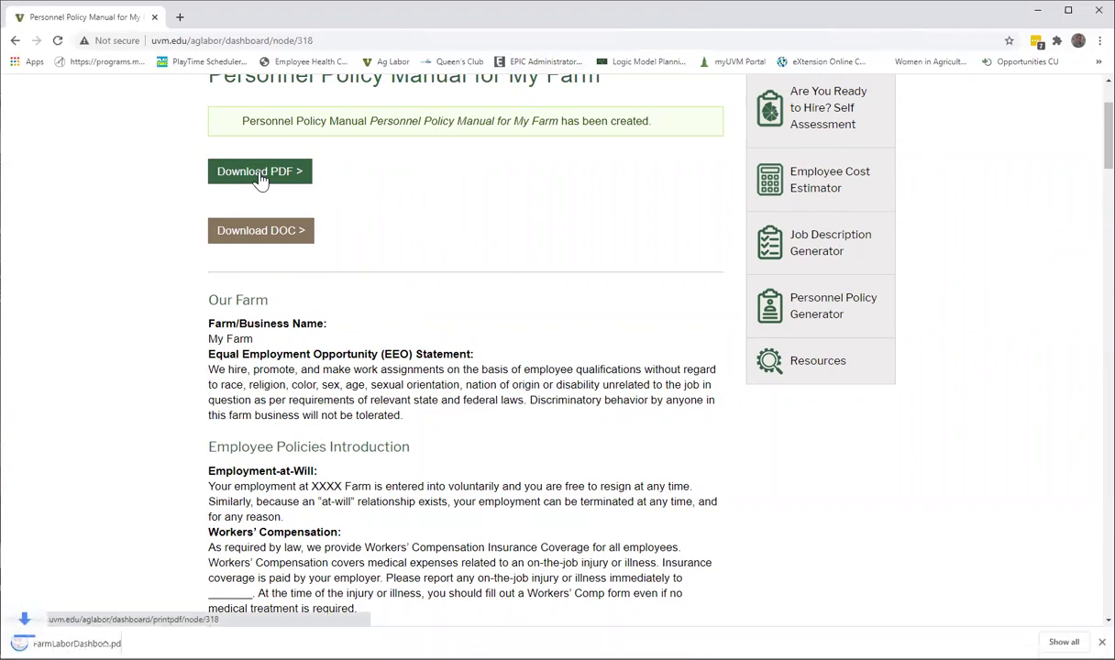
left_click(271, 238)
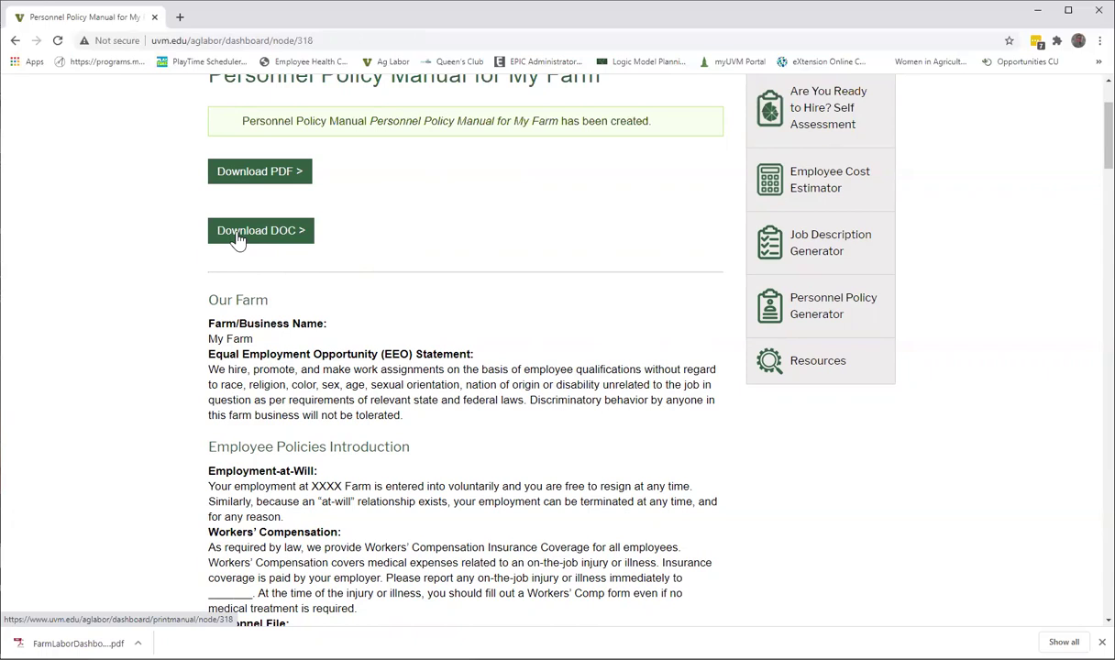
left_click(237, 236)
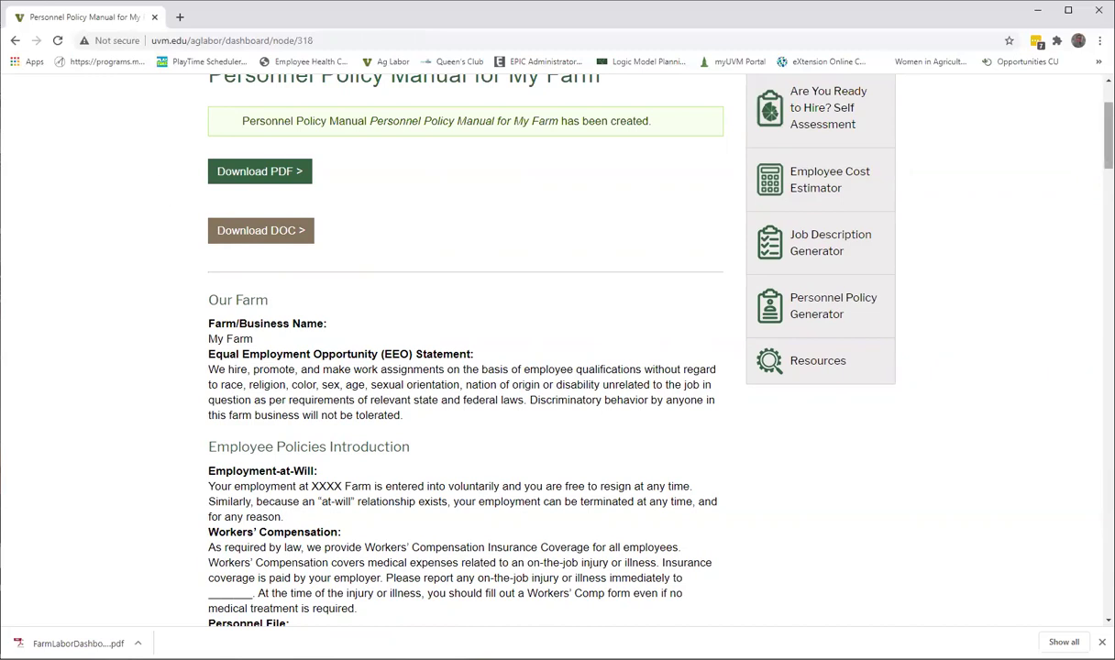
scroll(524, 348, "down", 5)
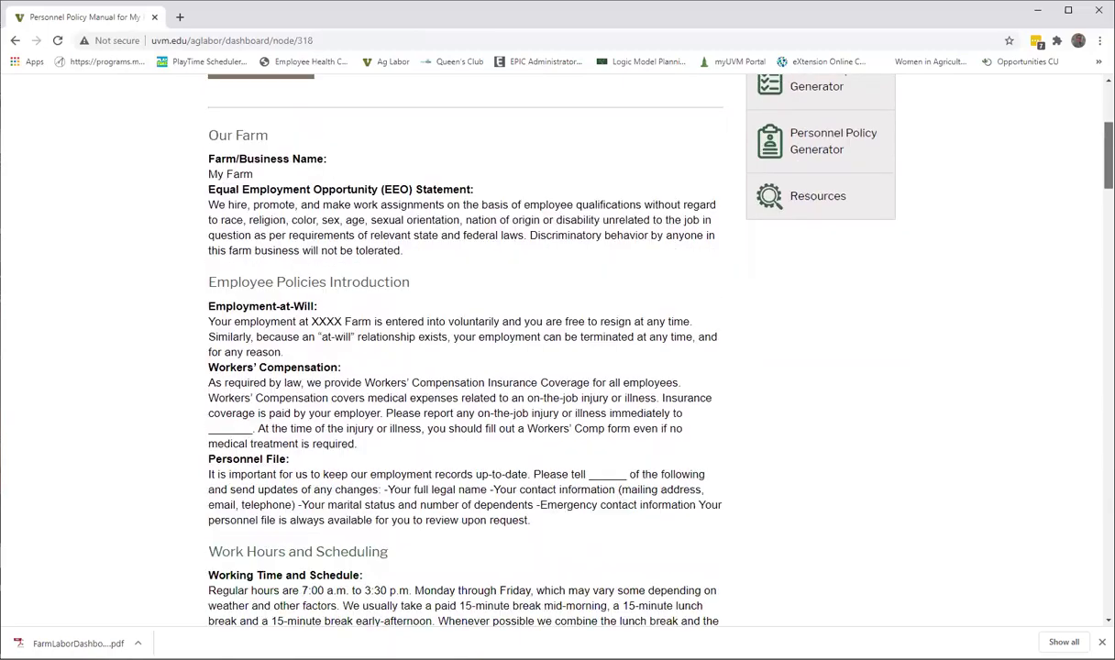
scroll(1010, 229, "down", 7)
scroll(1010, 229, "up", 6)
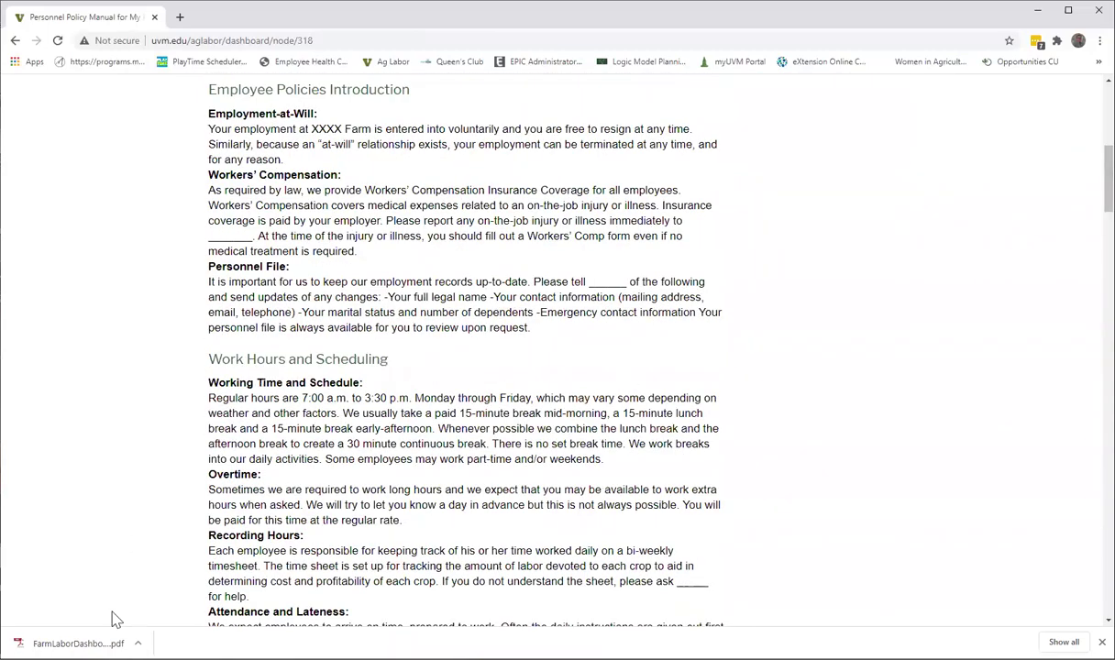
- Open FarmLaborDashboard (17).pdf and page through all six pages of the manual
left_click(78, 643)
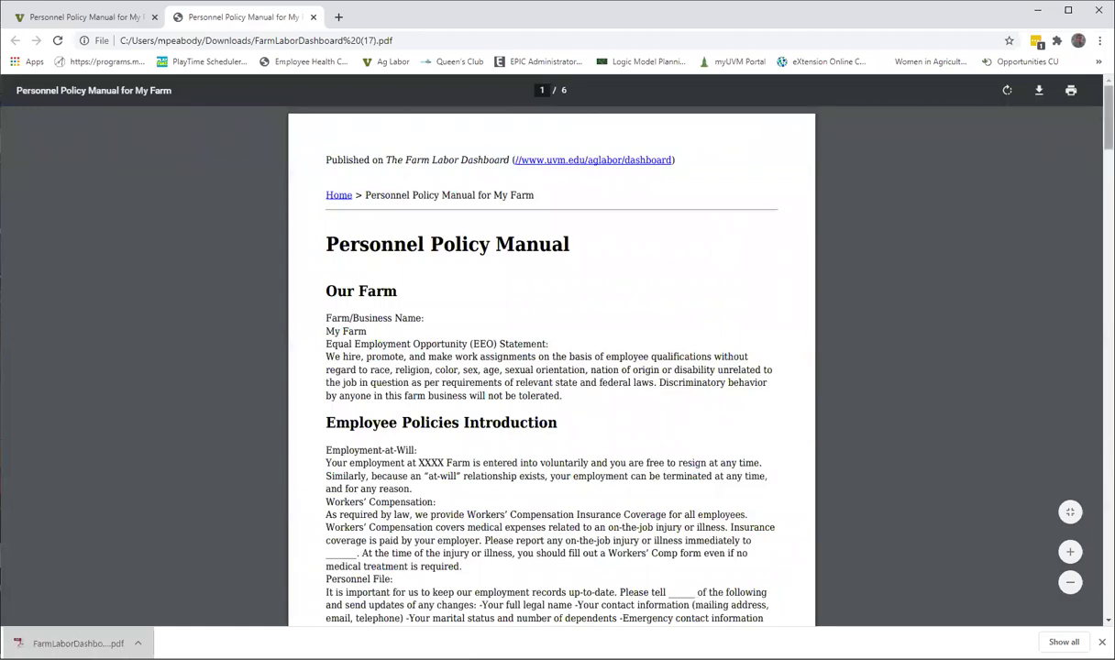
scroll(550, 367, "down", 3)
scroll(550, 366, "down", 4)
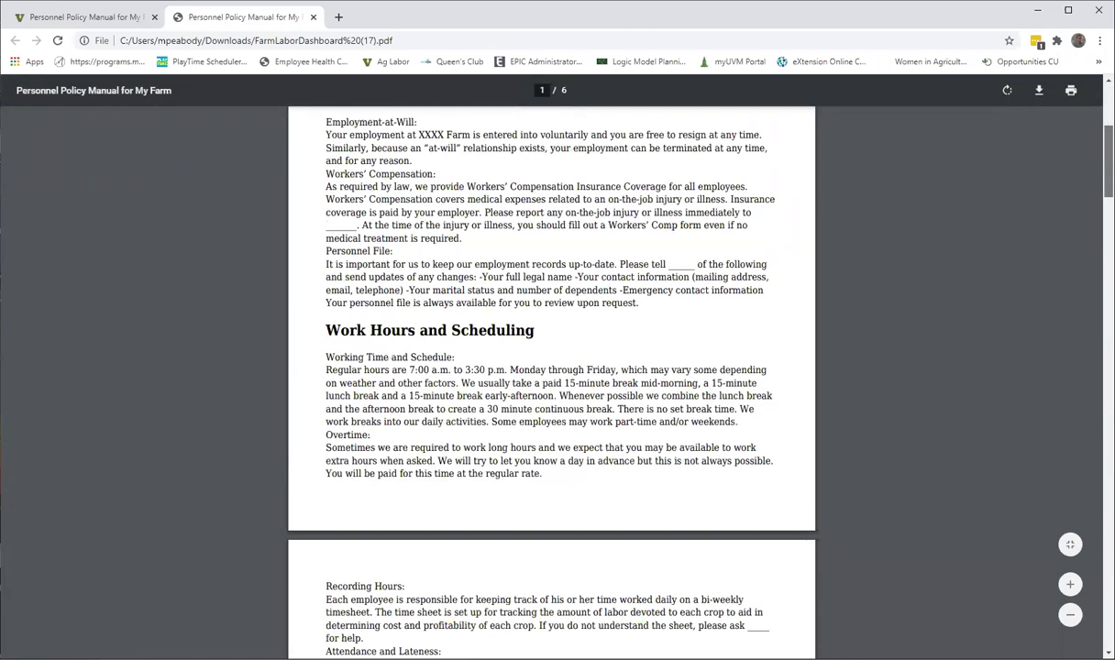
scroll(549, 367, "down", 6)
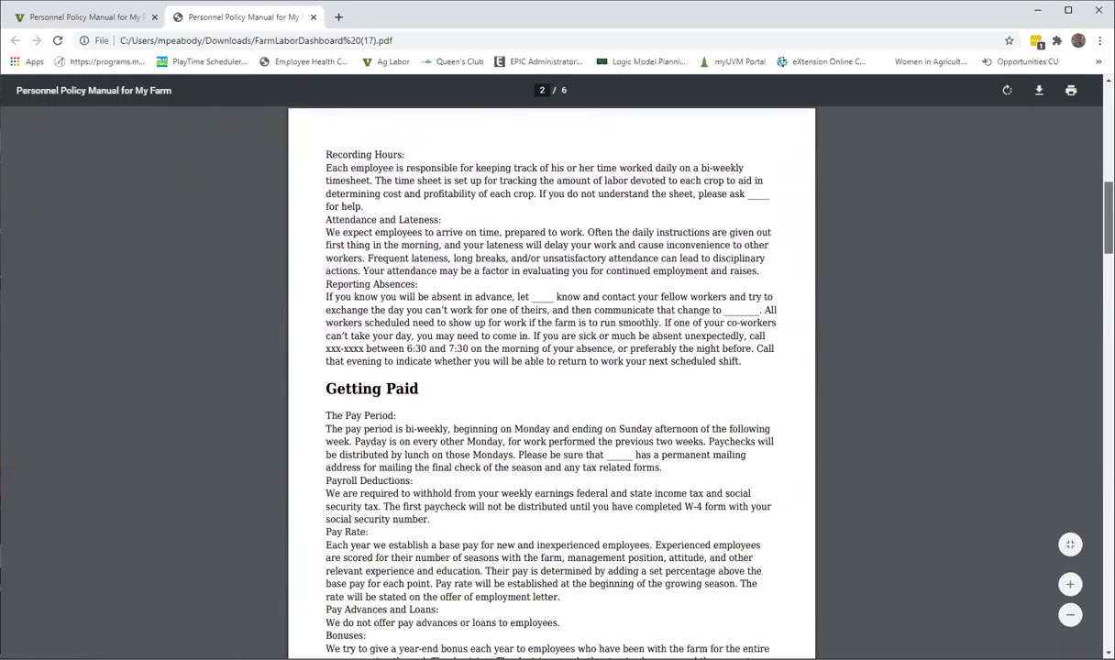
scroll(550, 367, "down", 10)
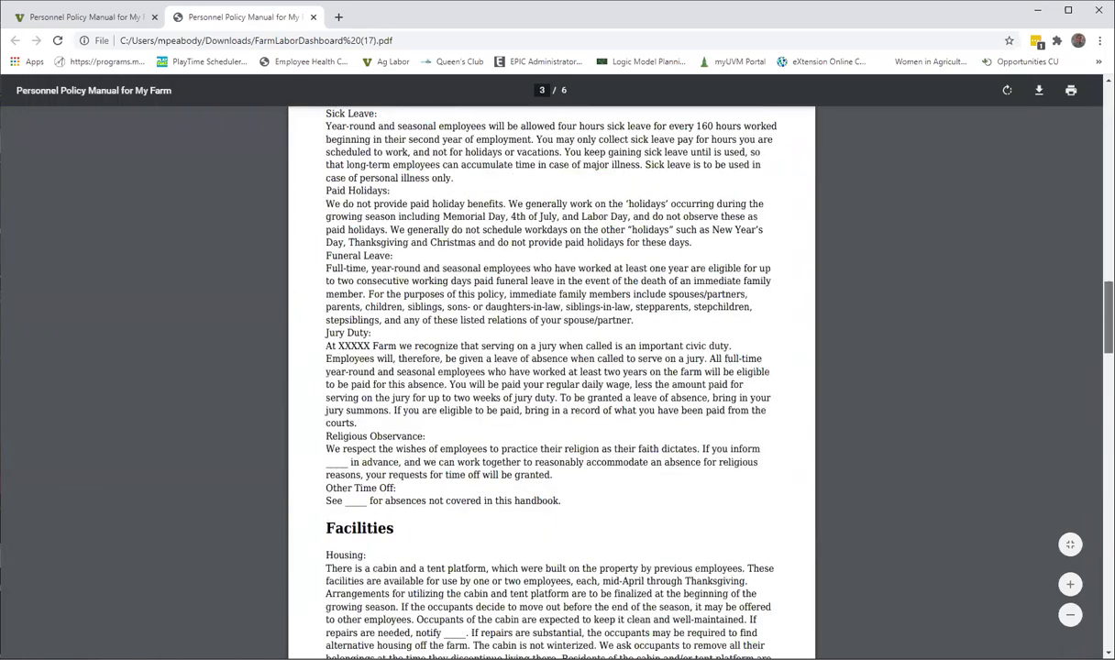
scroll(550, 367, "down", 9)
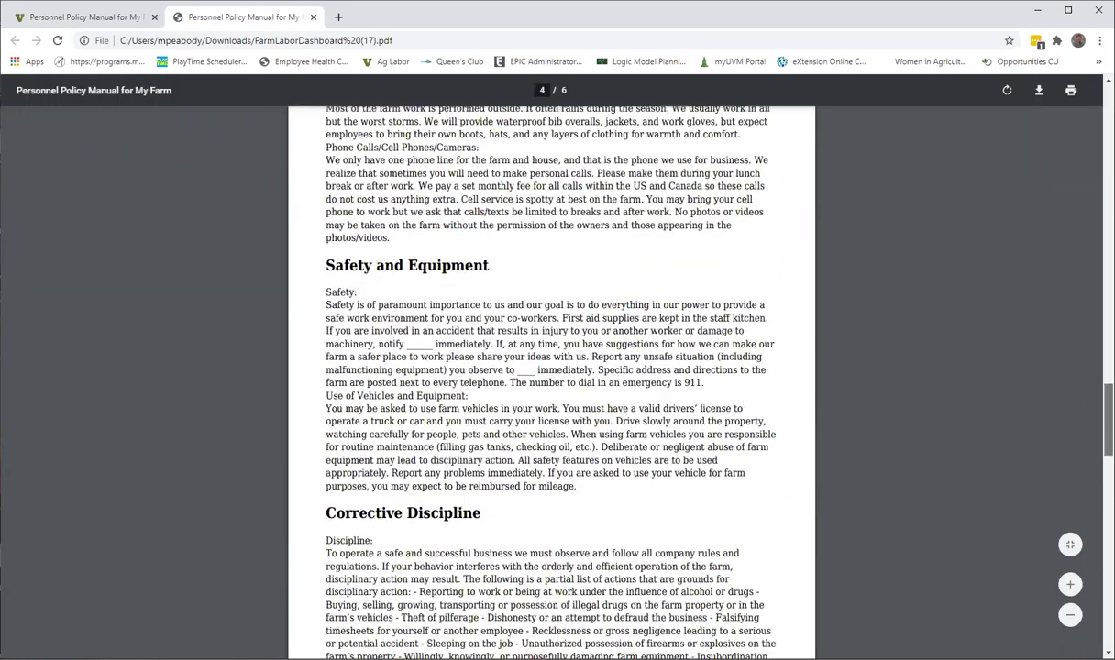
scroll(550, 367, "down", 9)
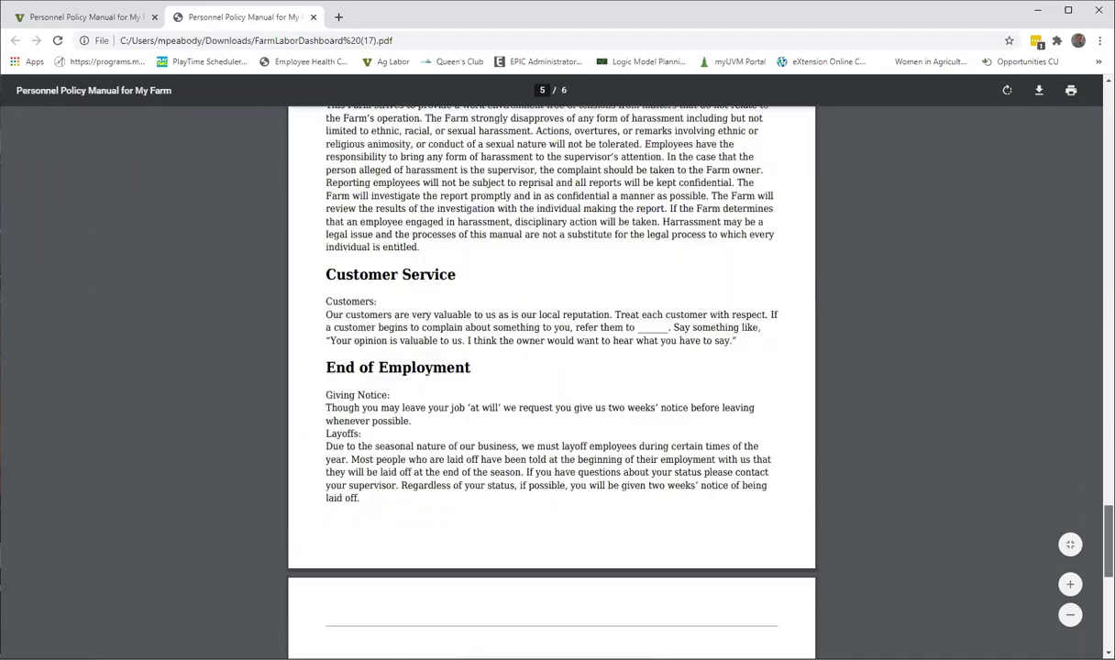
scroll(550, 367, "up", 5)
scroll(1065, 269, "up", 20)
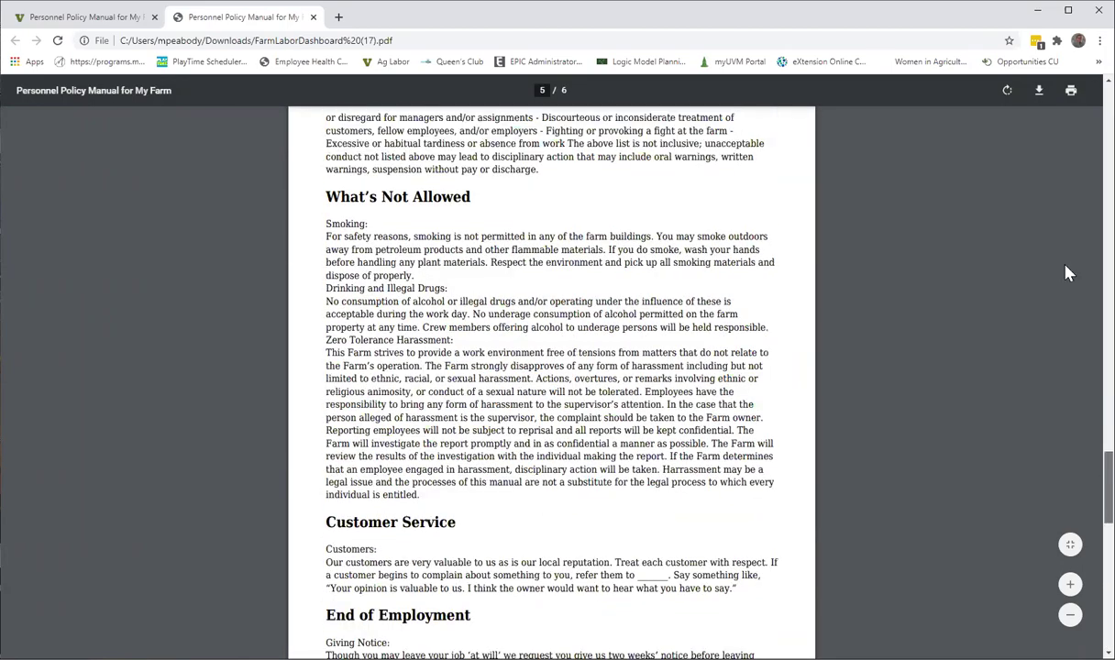